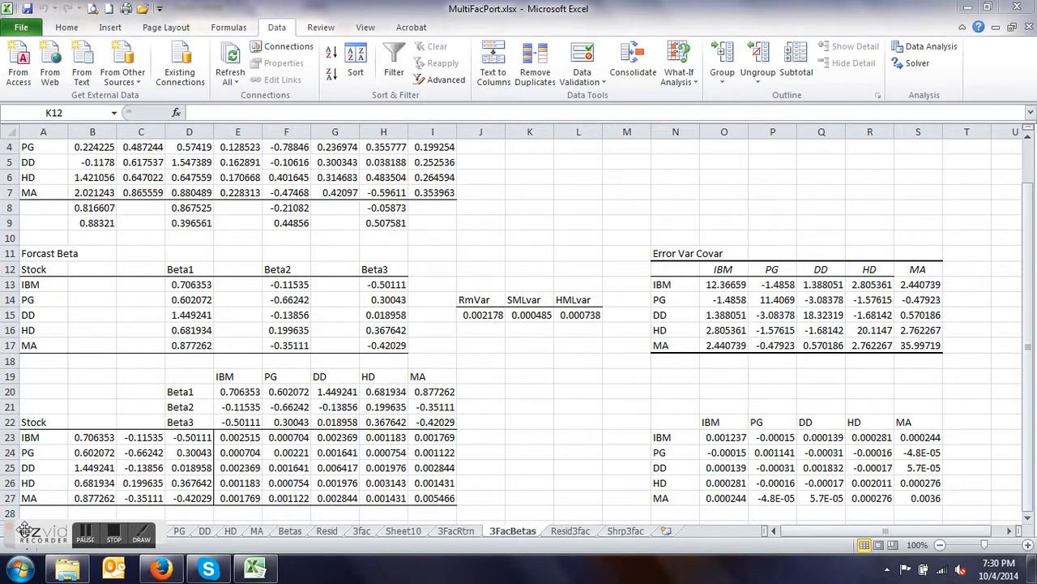
- Open the ShrpMM sheet and review its stock weights, Var-CoVar table, Weighting Array and annual portfolio statistics
left_click_drag(34, 532, 561, 185)
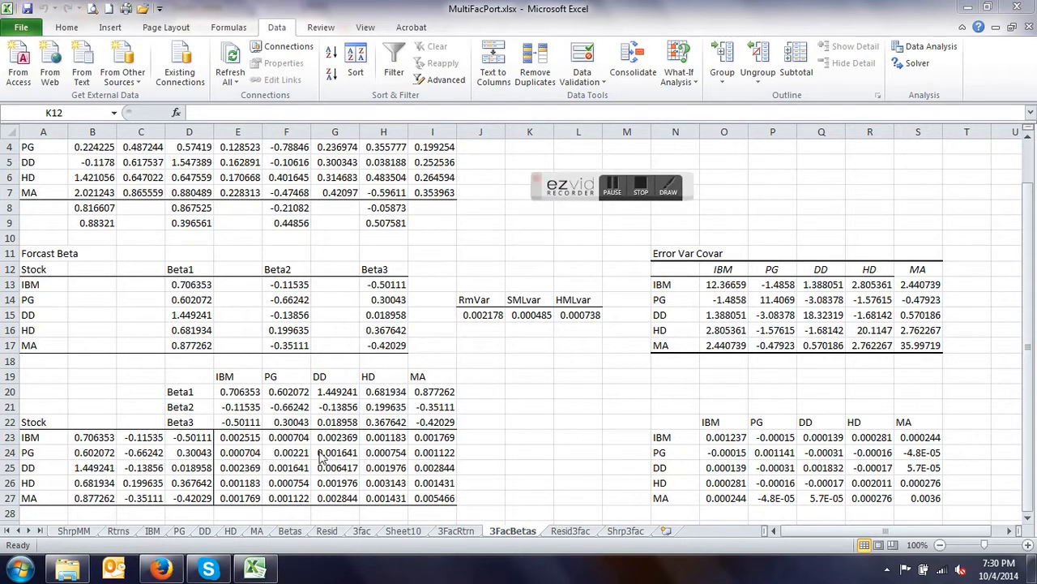
left_click(70, 530)
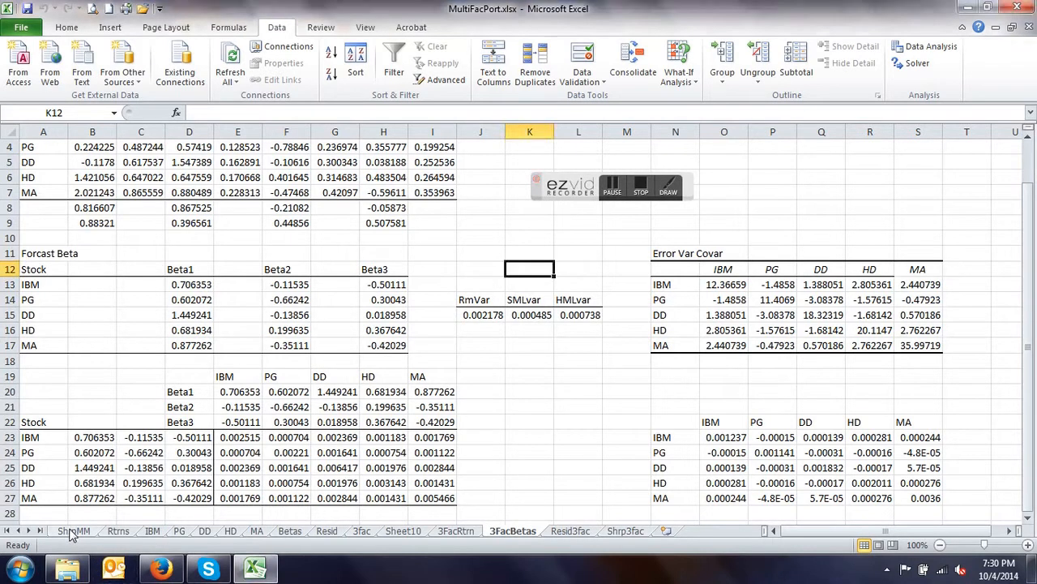
left_click(72, 531)
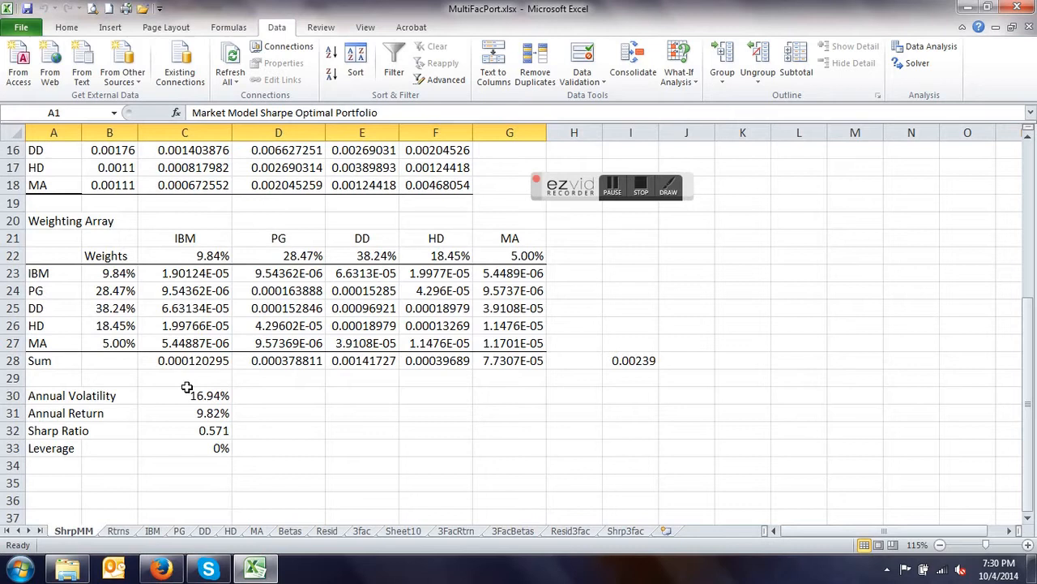
scroll(187, 387, "up", 5)
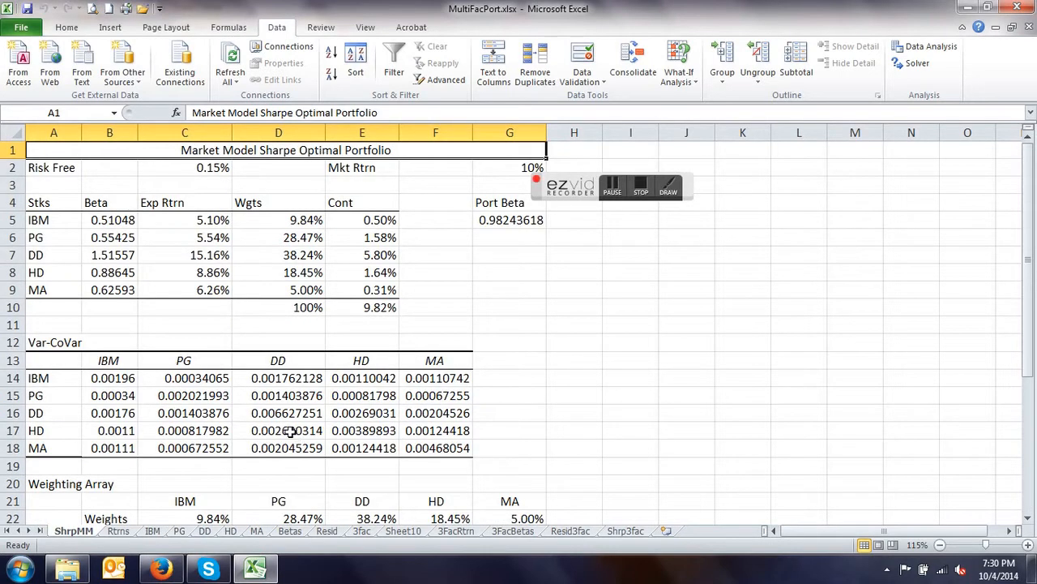
scroll(218, 386, "down", 1)
scroll(218, 384, "down", 3)
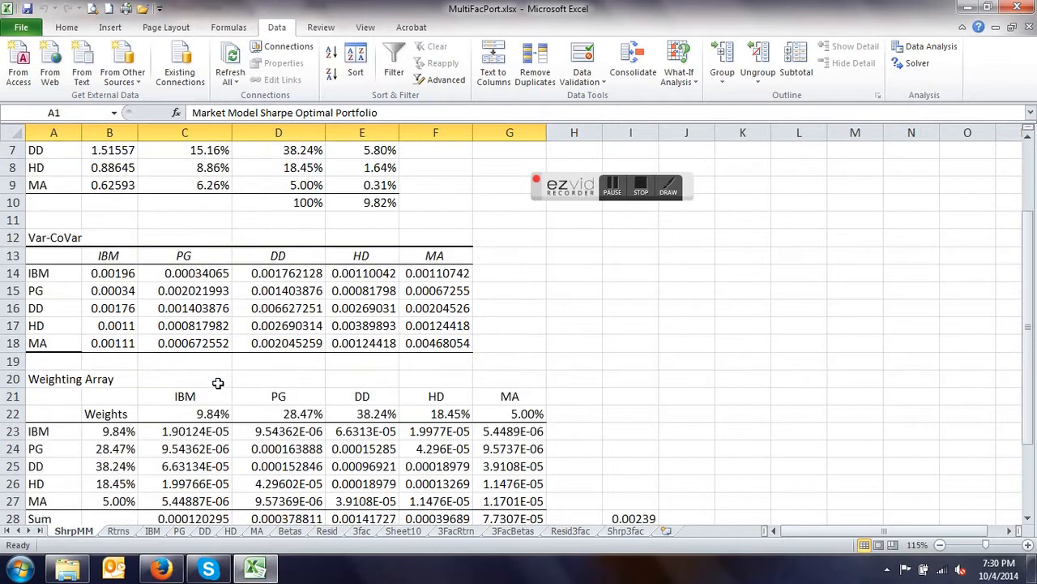
scroll(139, 289, "down", 1)
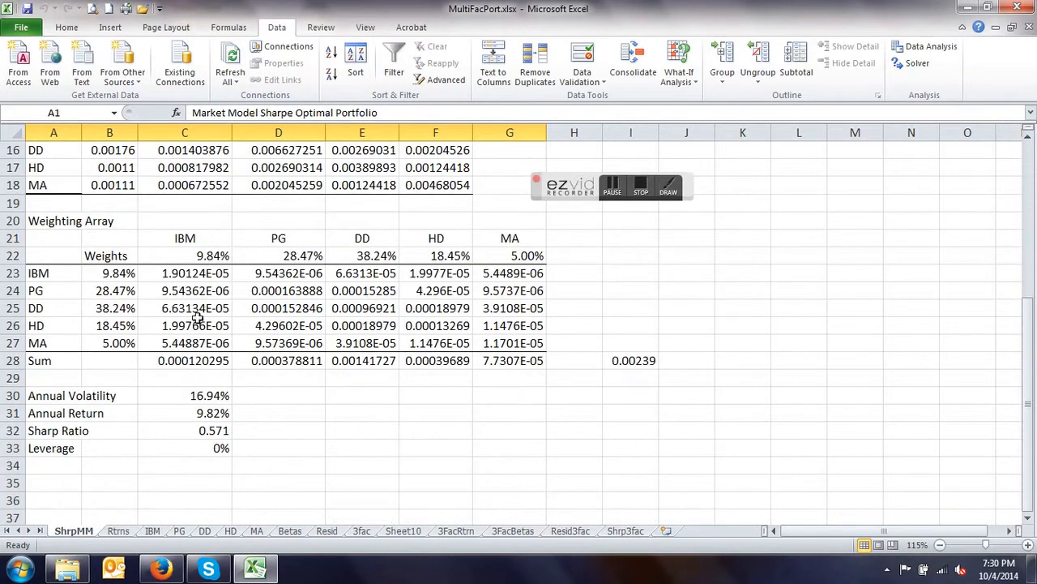
- Create a copy of the ShrpMM sheet at the end of the MultiFacPort.xlsx workbook
right_click(68, 535)
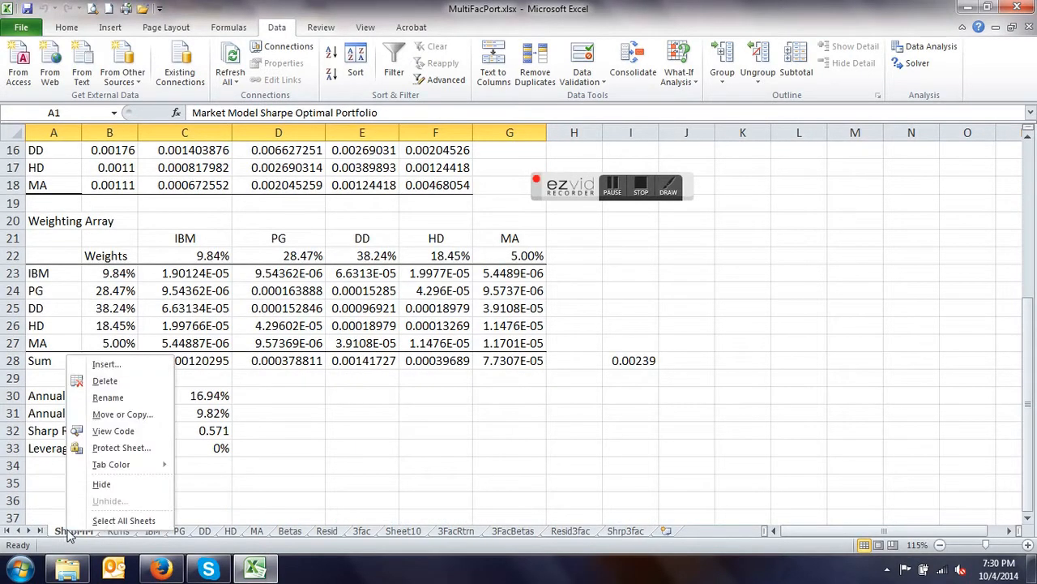
left_click(145, 415)
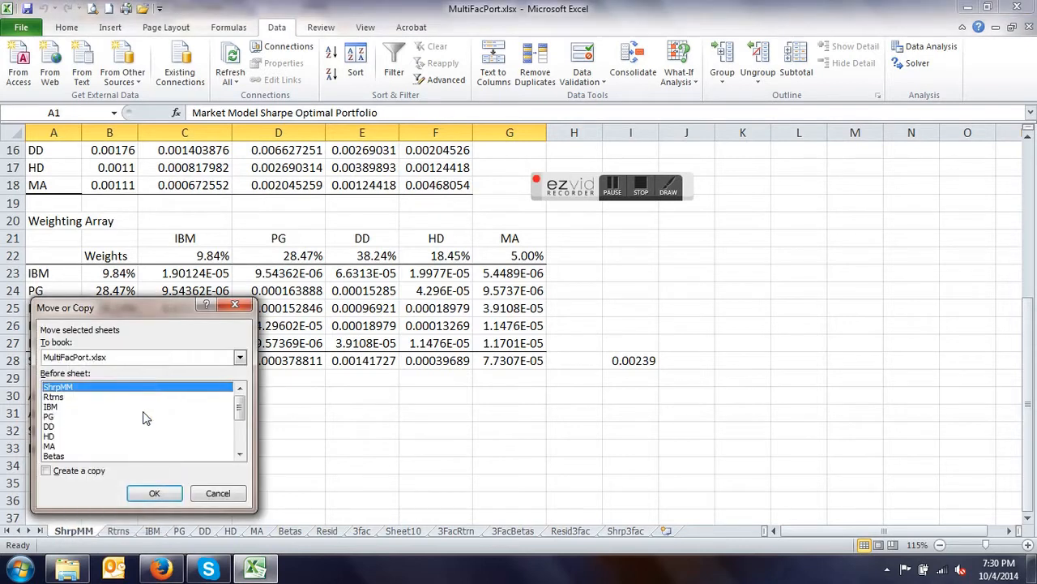
left_click(47, 471)
left_click(239, 455)
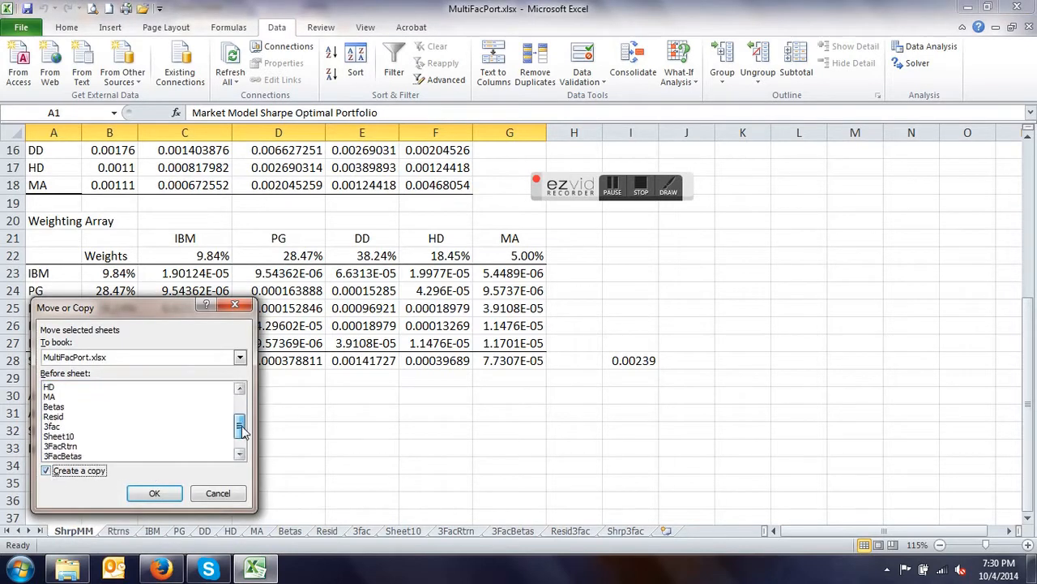
left_click(89, 456)
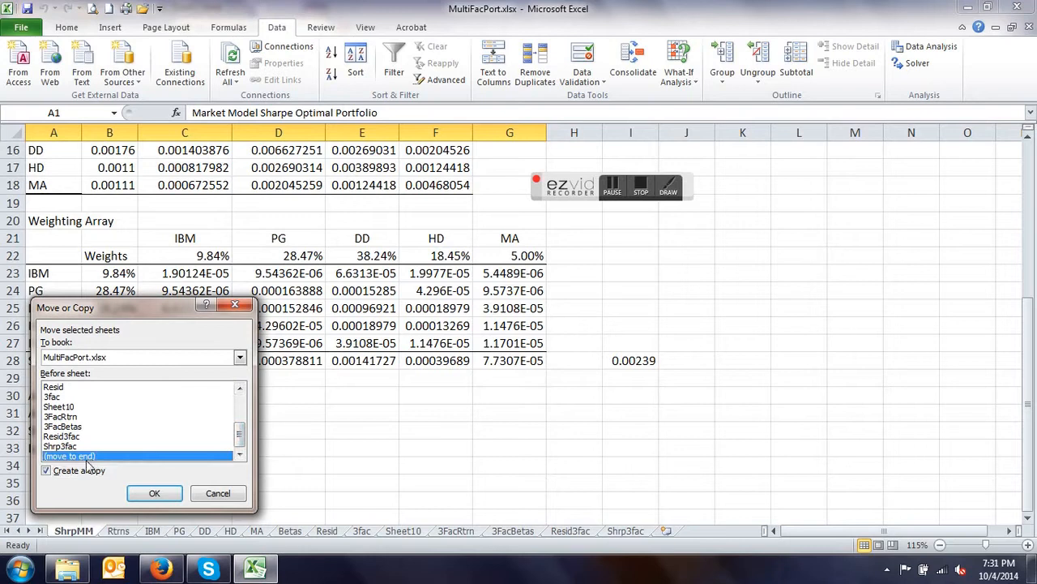
left_click(154, 492)
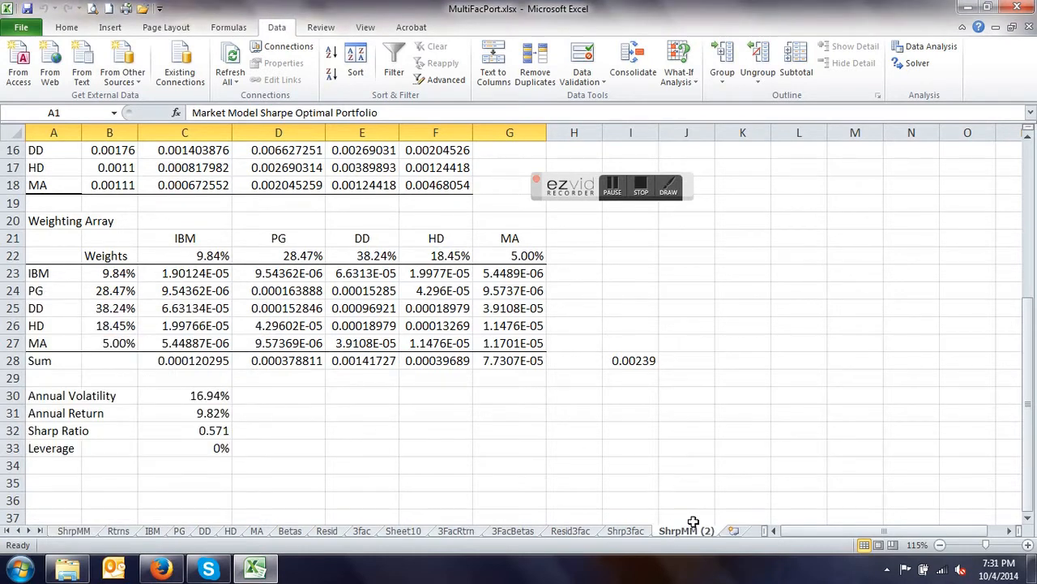
- In the copied ShrpMM (2) sheet, link the IBM–IBM Var-CoVar cell B14 to cell E23 of the 3FacBetas sheet
left_click(629, 531)
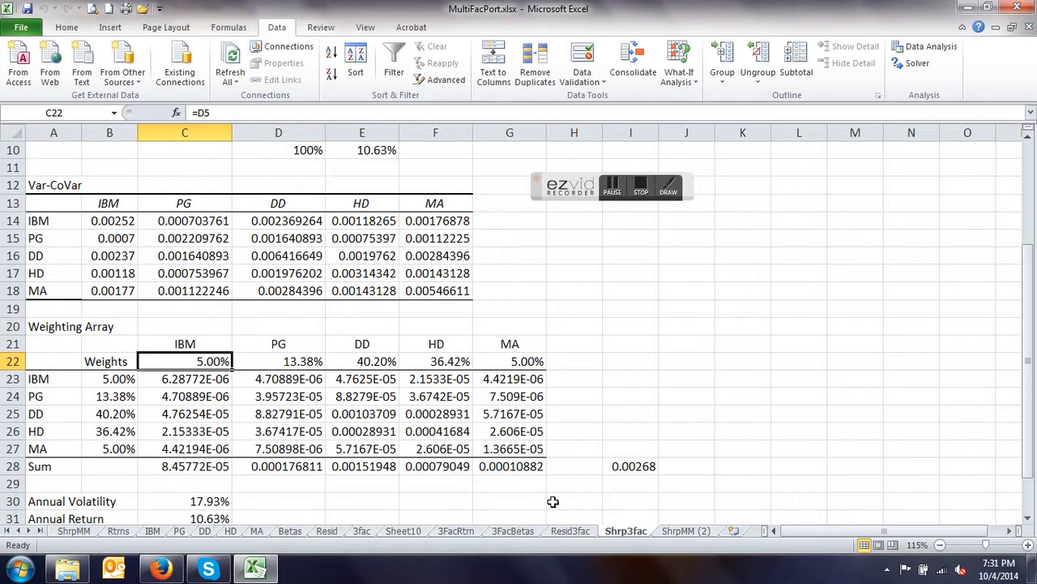
left_click(697, 535)
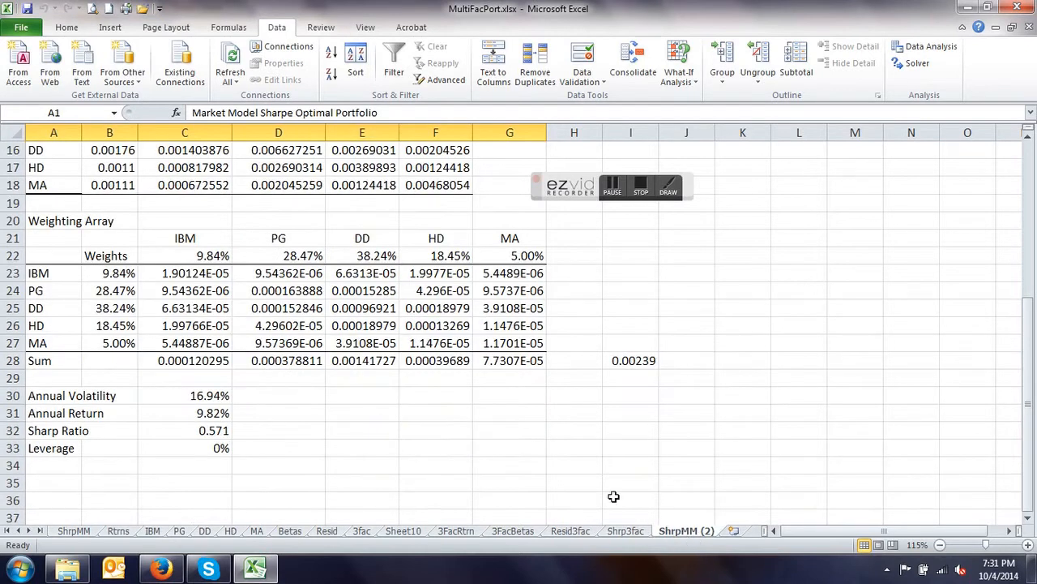
scroll(430, 380, "up", 5)
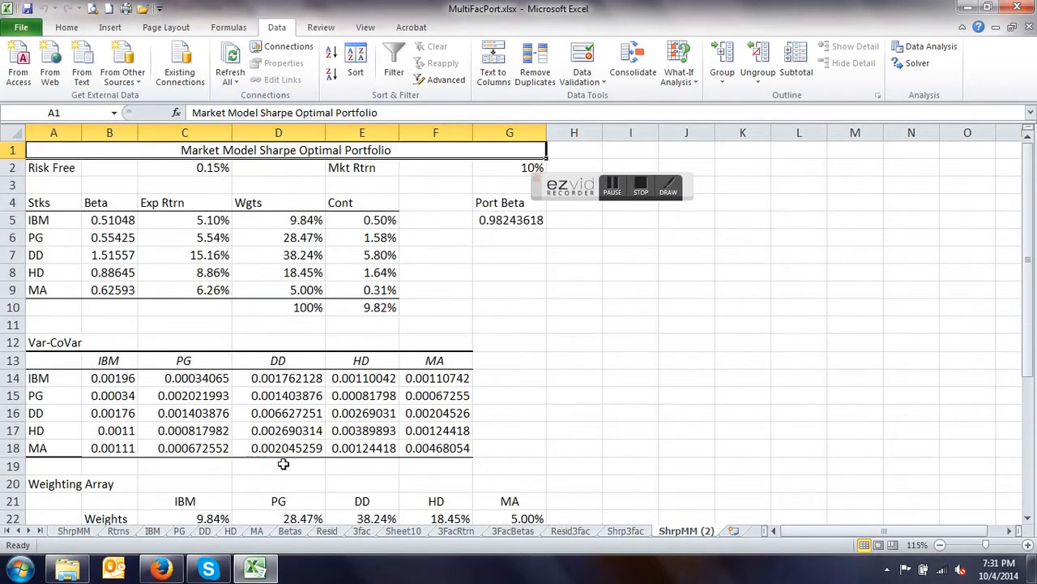
left_click(113, 378)
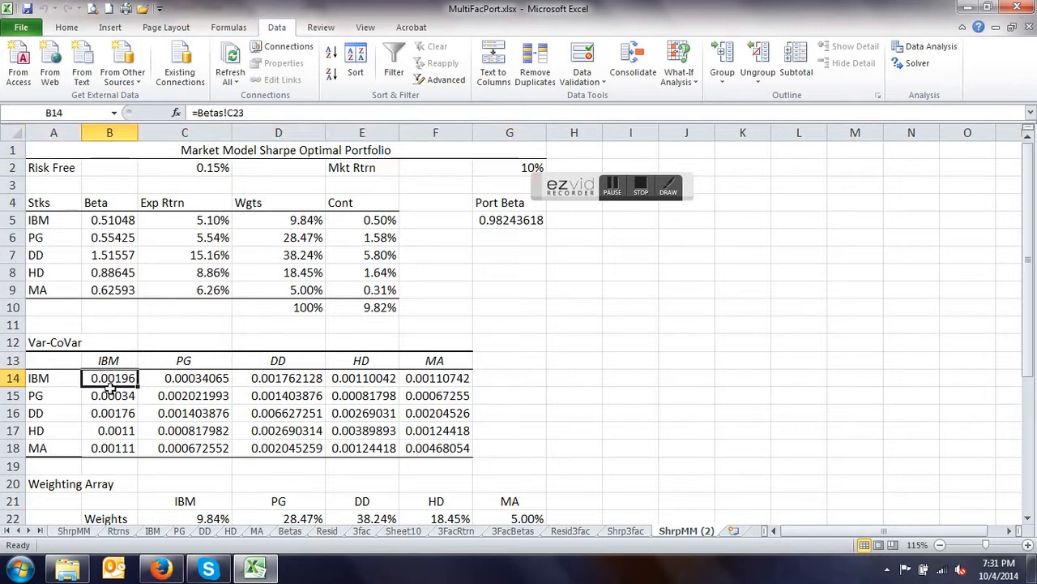
type("=")
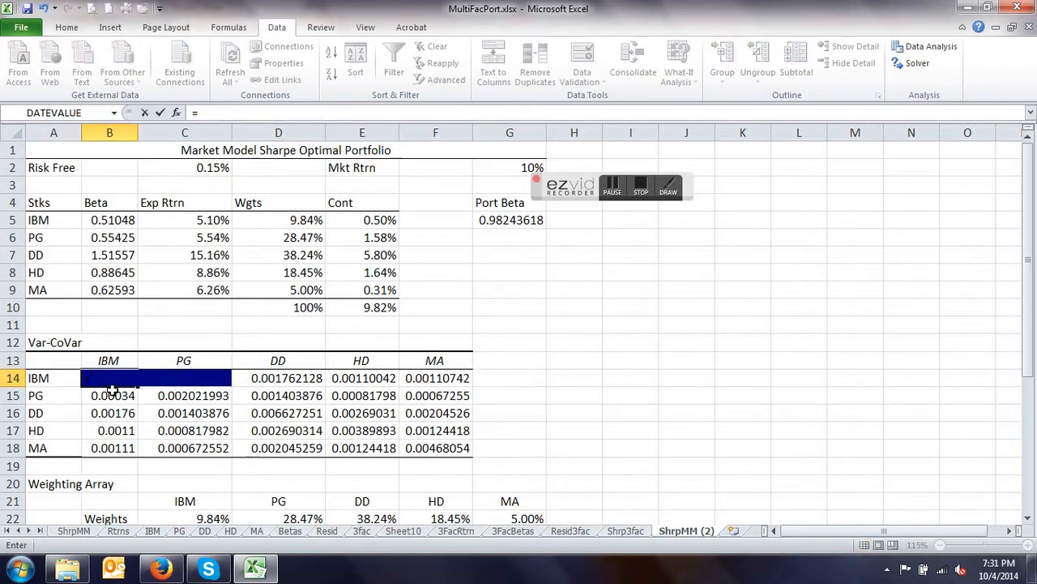
left_click(508, 531)
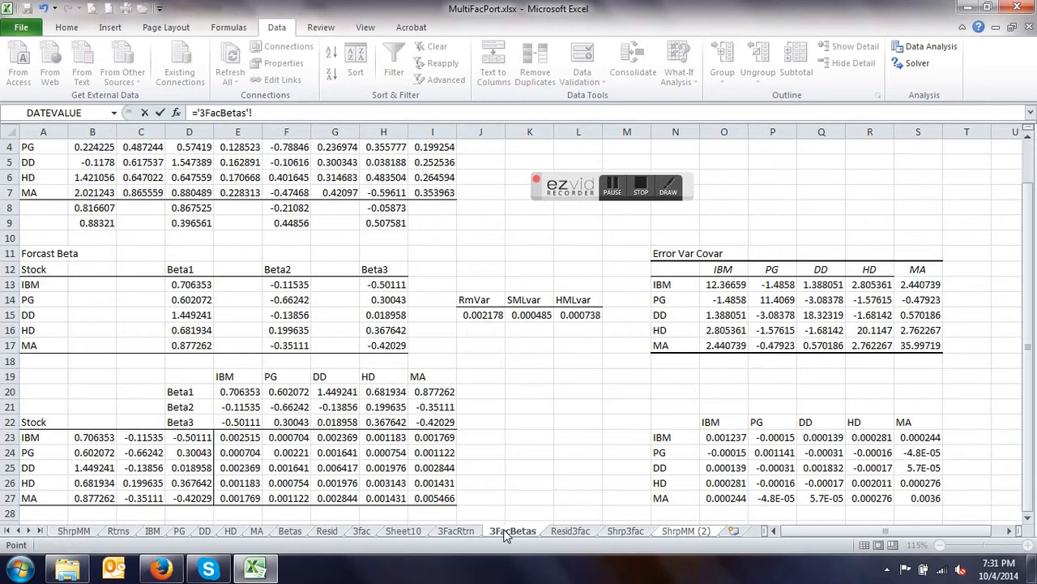
left_click(233, 438)
key("Escape")
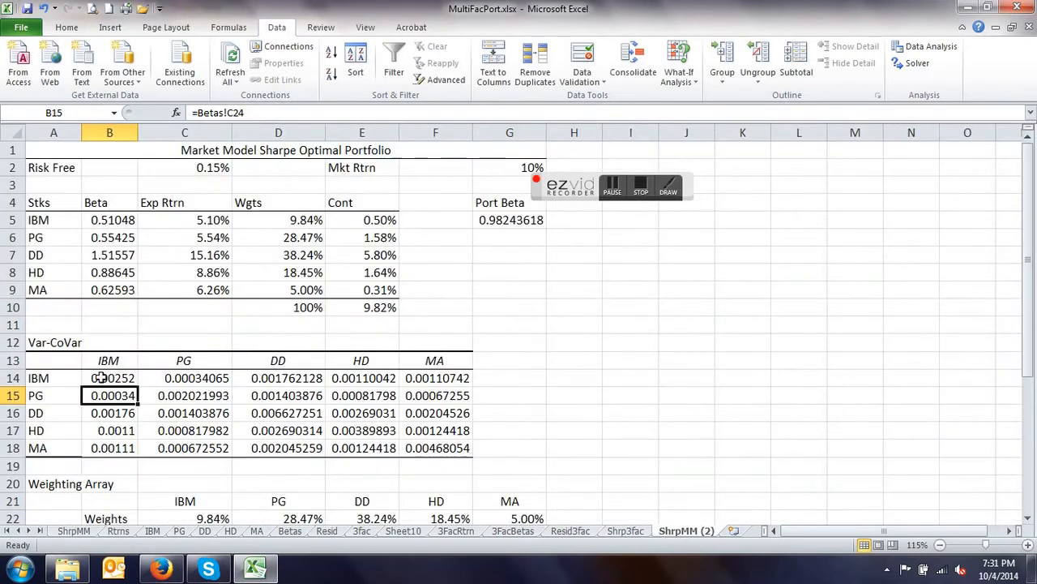
- Fill the B14 link across to column F and down to row 18 to cover the whole Var-CoVar table
left_click(98, 378)
left_click_drag(139, 390, 478, 402)
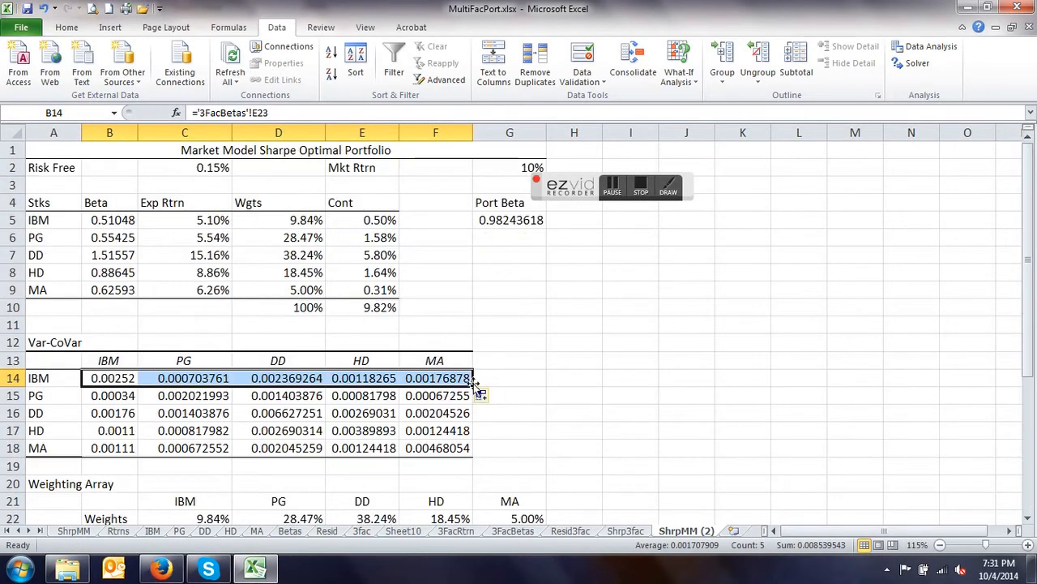
left_click_drag(473, 387, 476, 455)
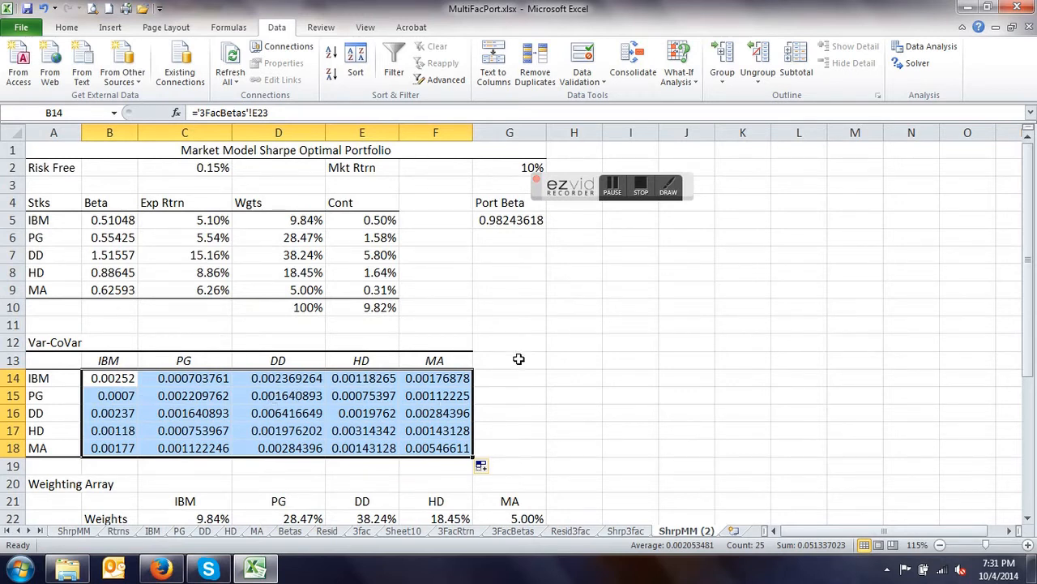
- Restore the bottom border beneath the Var-CoVar table's last row, from column B to column F
scroll(519, 360, "down", 3)
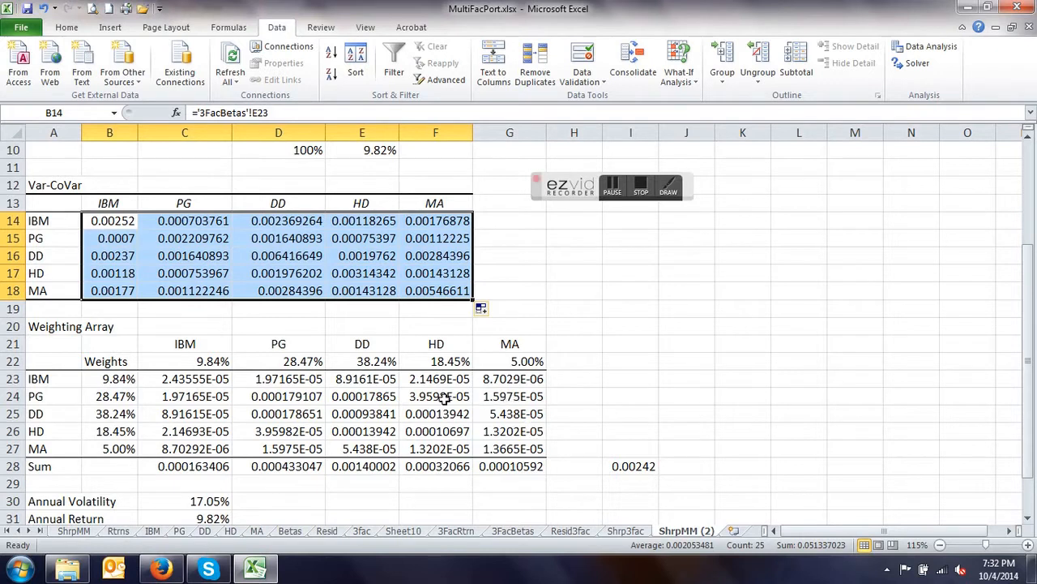
left_click(108, 378)
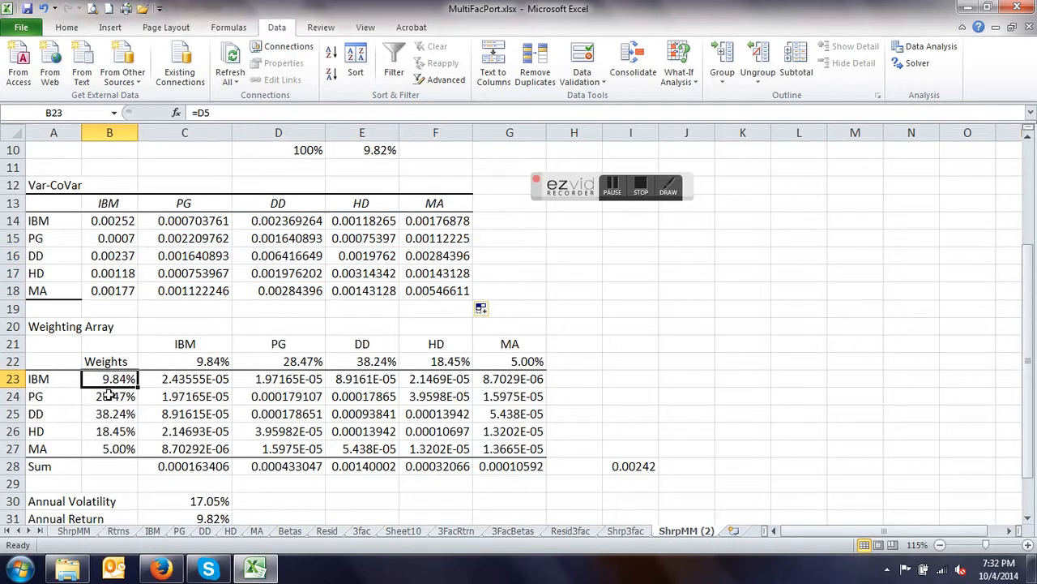
scroll(110, 433, "up", 3)
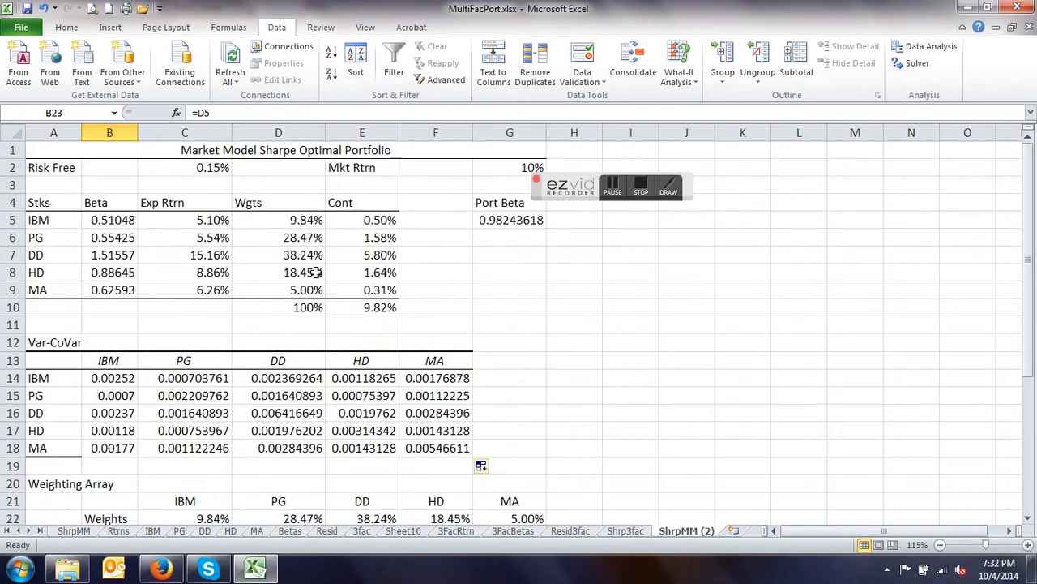
left_click_drag(121, 444, 428, 430)
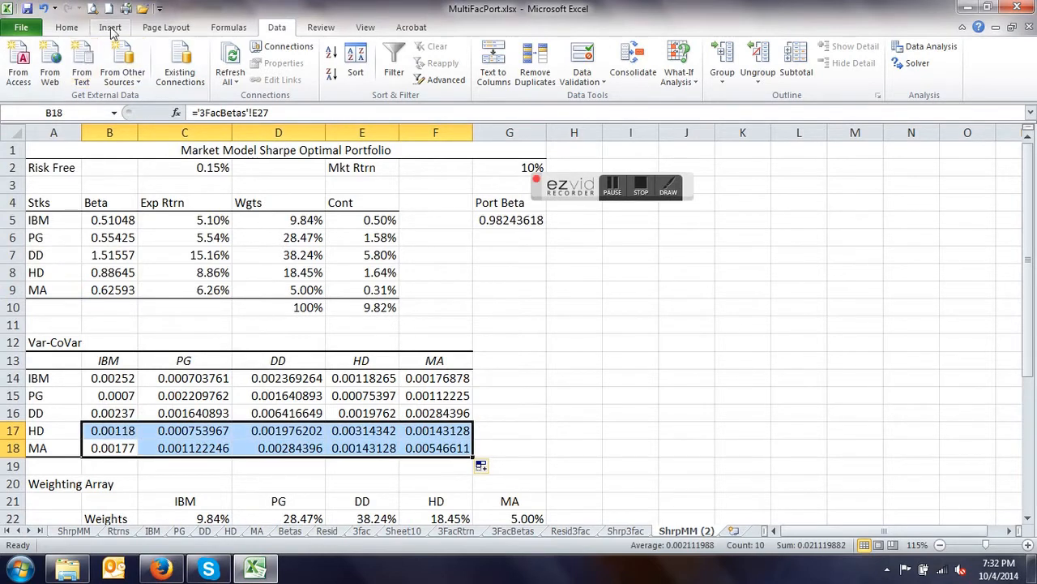
left_click(68, 28)
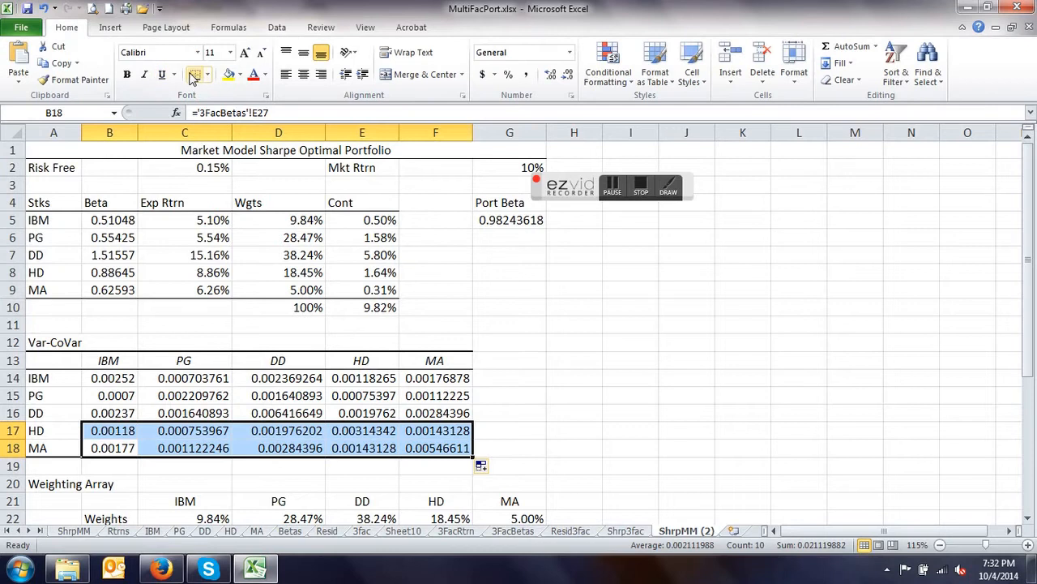
- Inspect the formulas behind the IBM and PG weights in column B of the Weighting Array
scroll(368, 435, "down", 3)
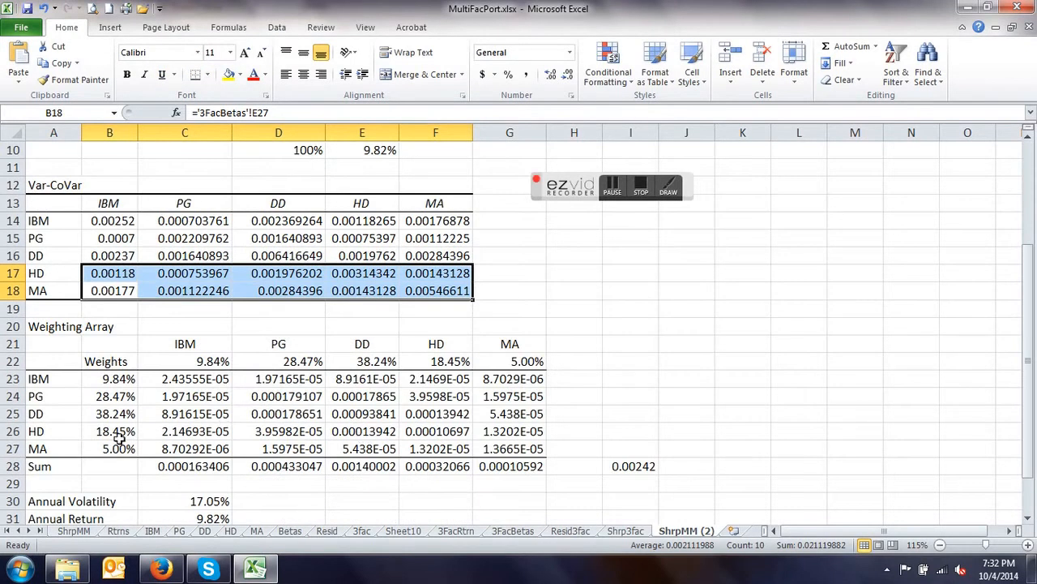
left_click(114, 378)
scroll(165, 379, "up", 2)
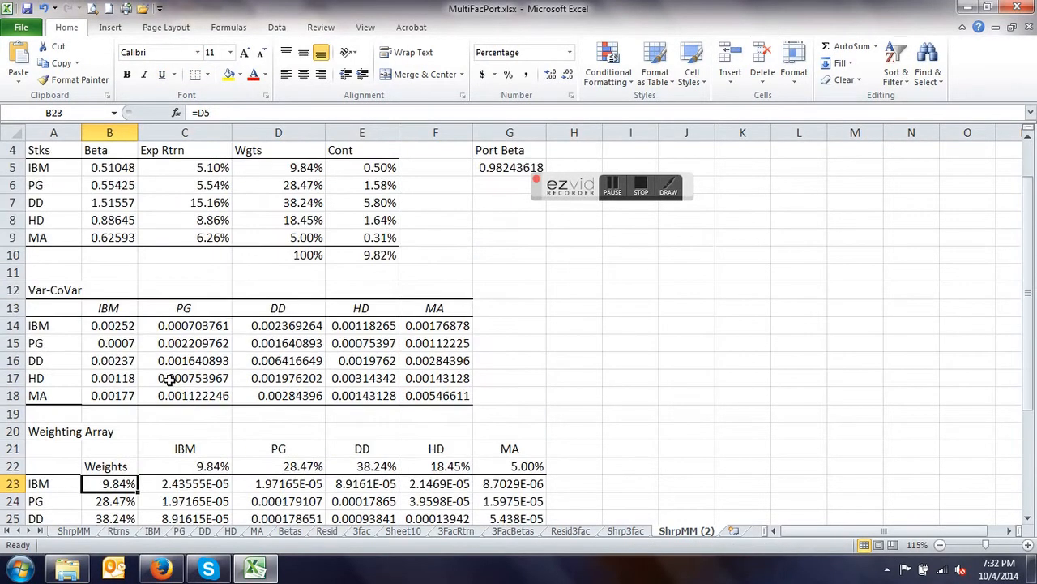
double_click(113, 483)
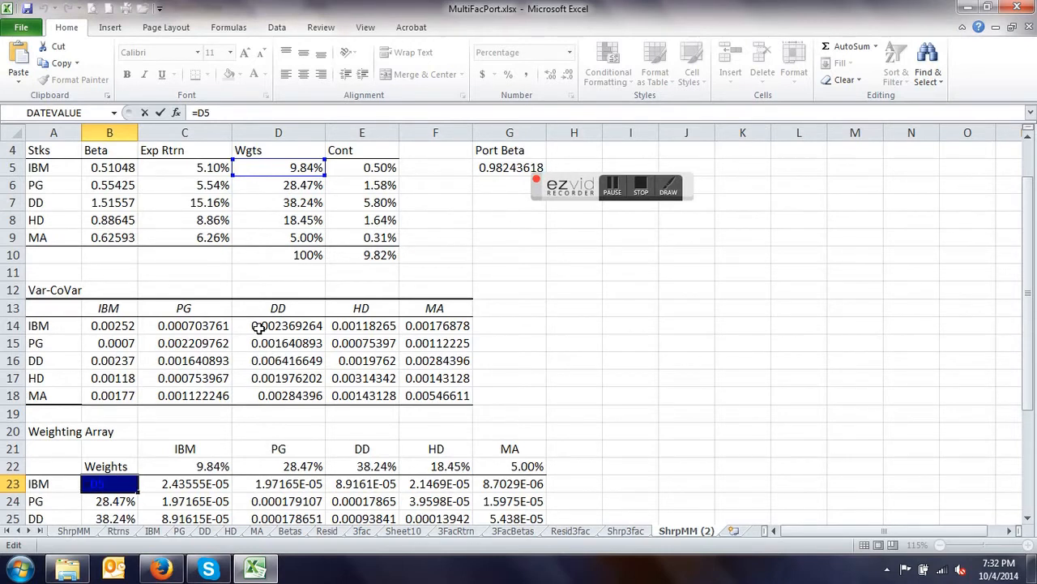
key("Return")
double_click(108, 501)
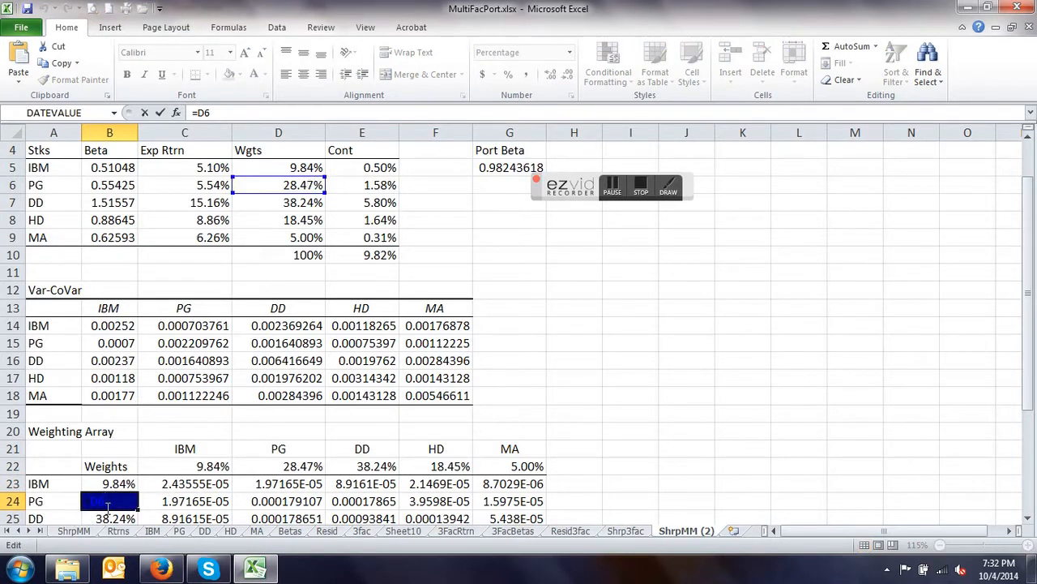
key("Return")
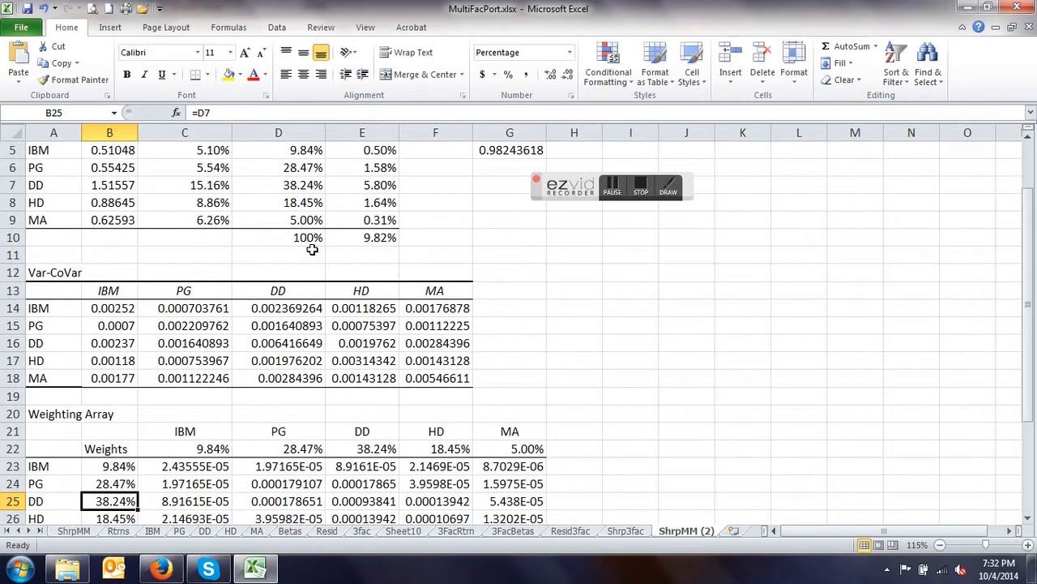
- Check the IBM weight formula in C22 and review the Weighting Array against the stock weights and portfolio statistics
scroll(220, 444, "up", 2)
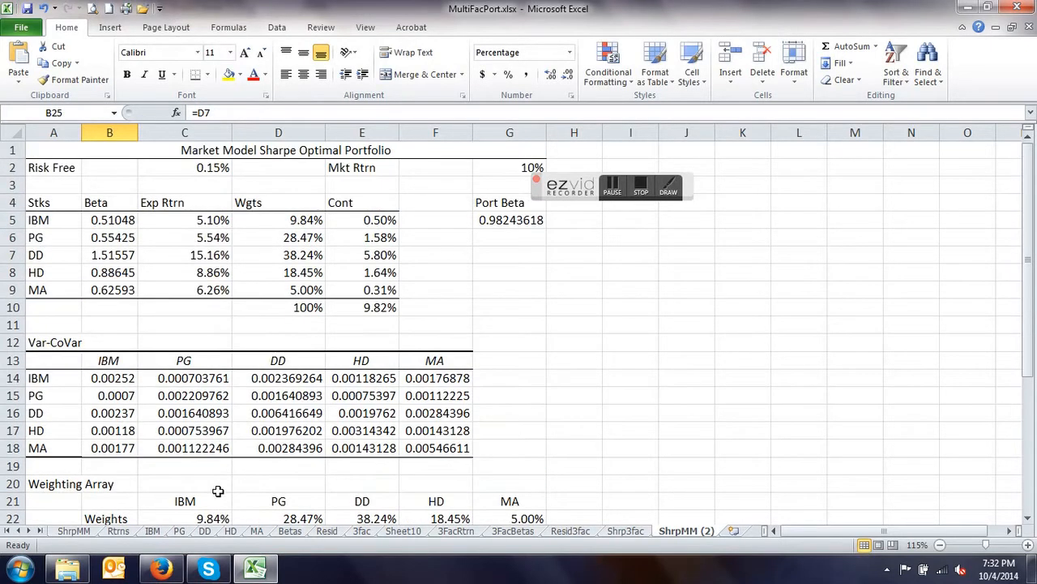
scroll(218, 492, "down", 1)
double_click(211, 462)
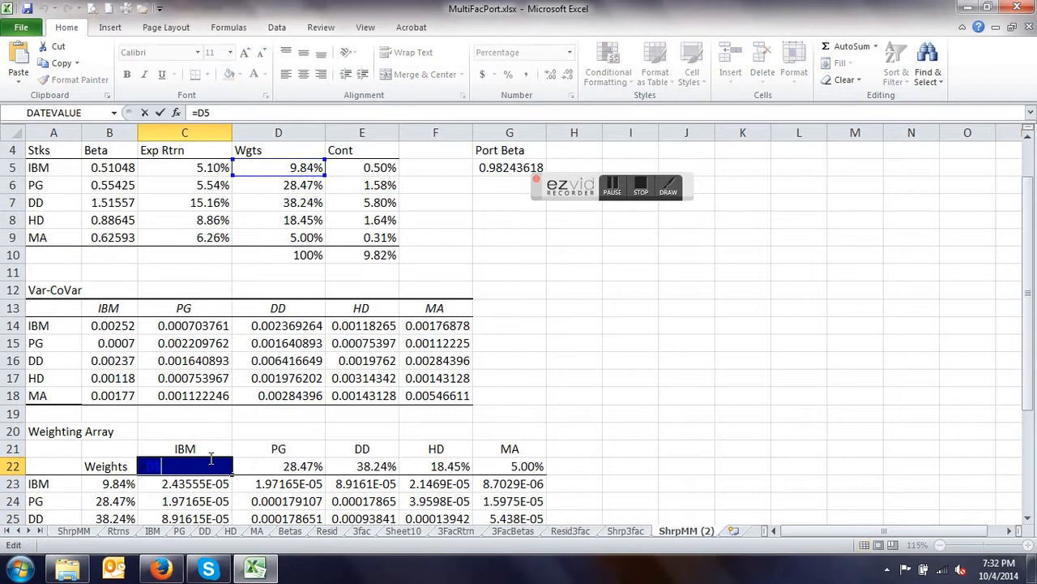
key("Return")
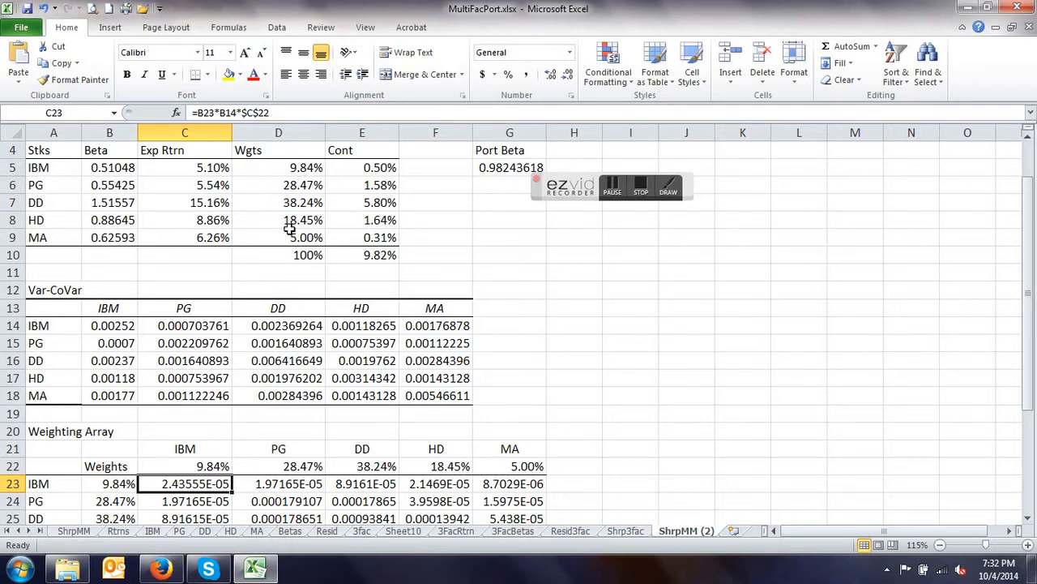
scroll(280, 284, "down", 4)
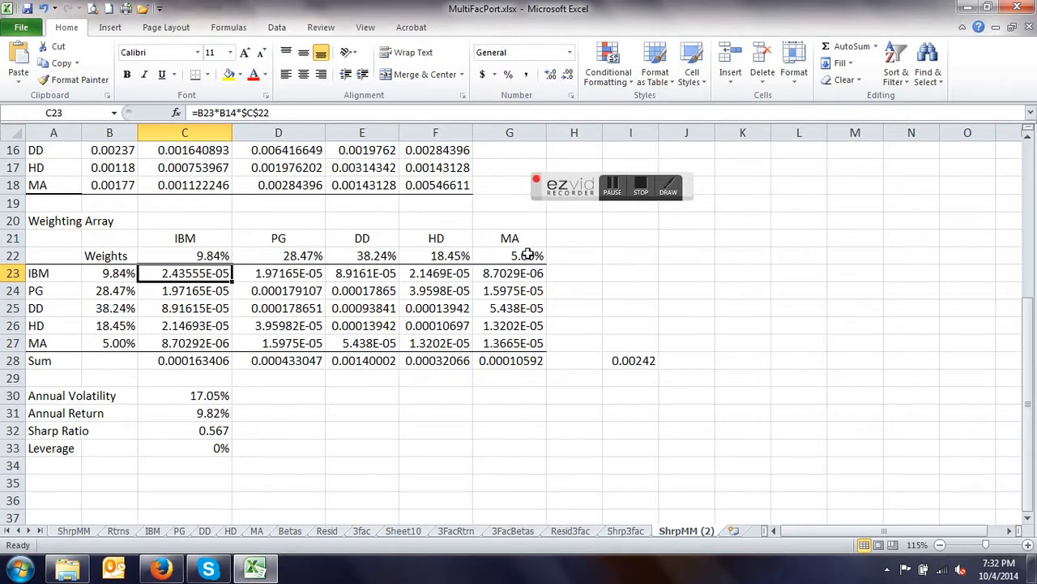
left_click(114, 276)
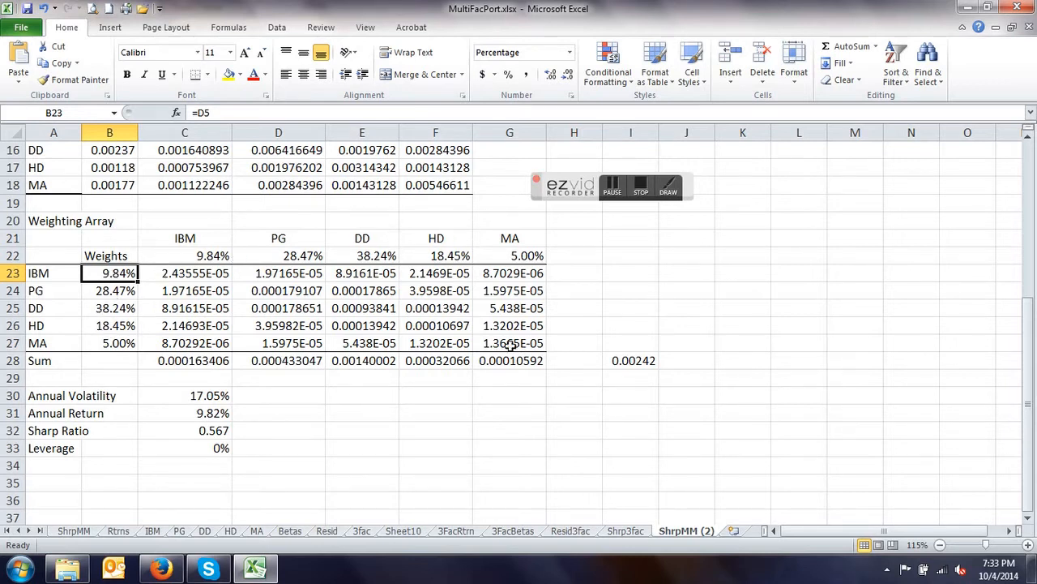
- Run Solver to maximize the Sharp Ratio in C32 by changing weights D5:D9, and keep the solution
scroll(502, 350, "up", 4)
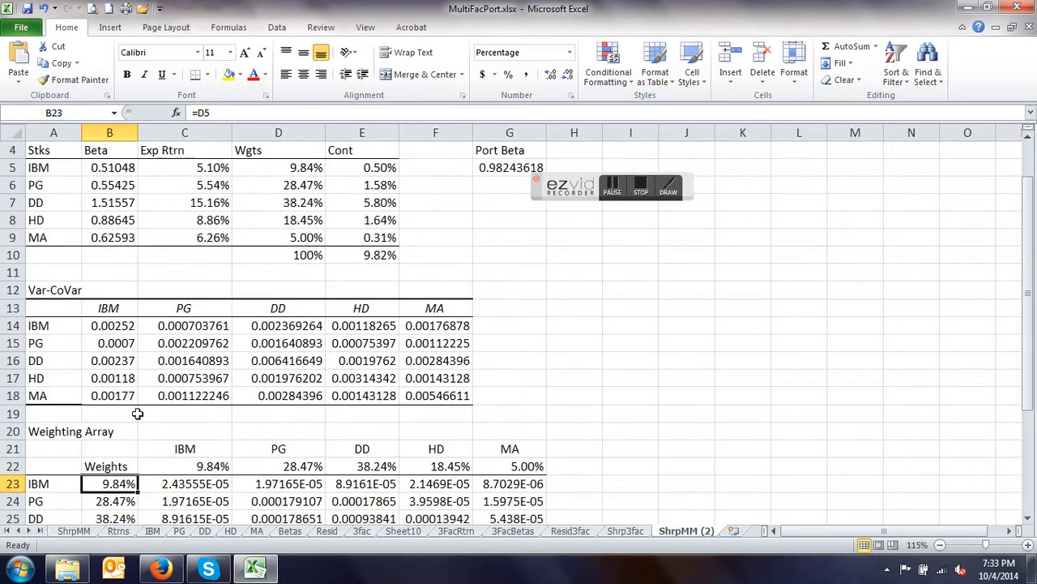
left_click(278, 27)
left_click(914, 63)
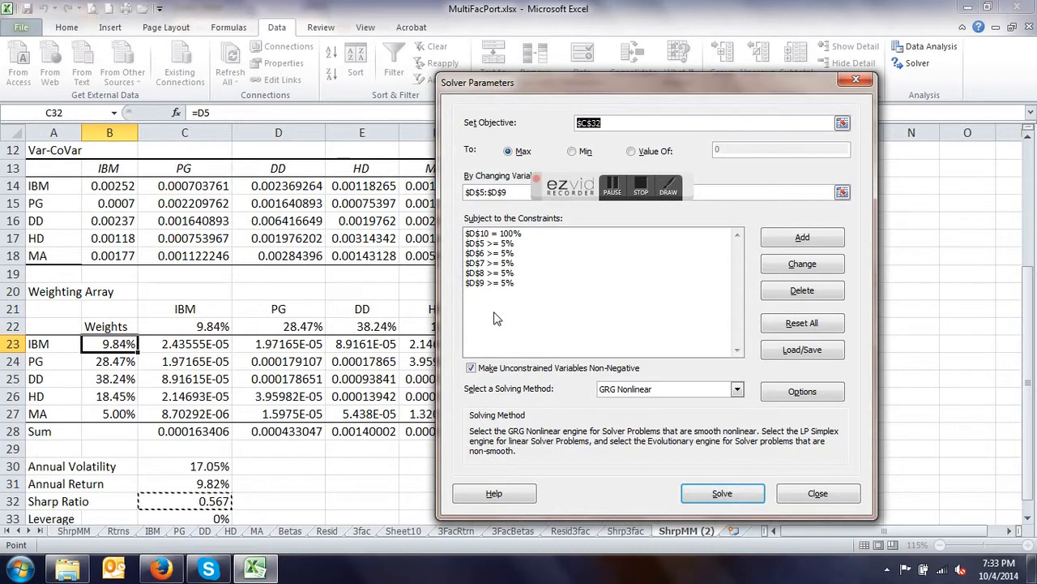
left_click(722, 496)
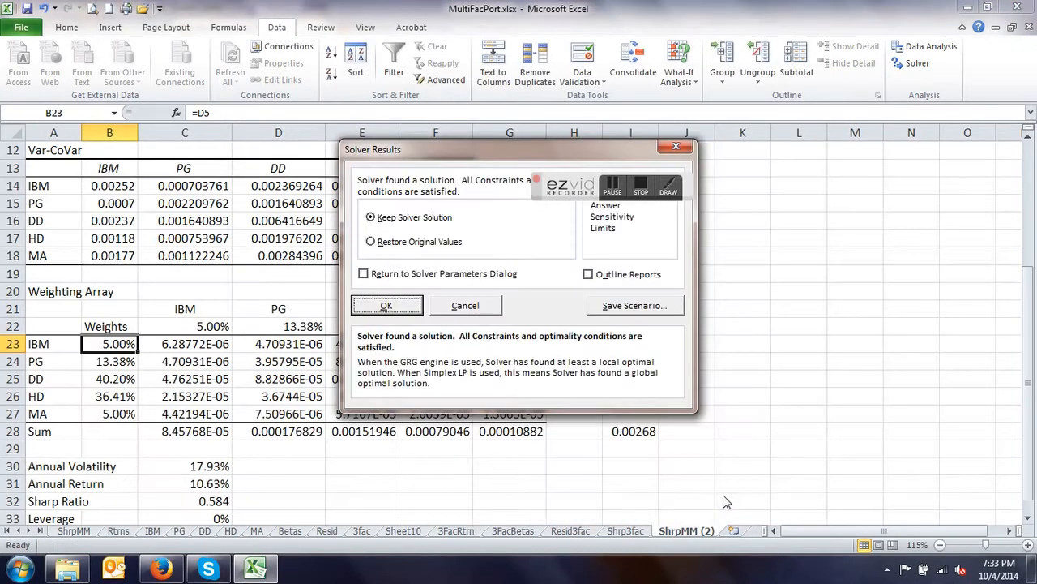
left_click(386, 309)
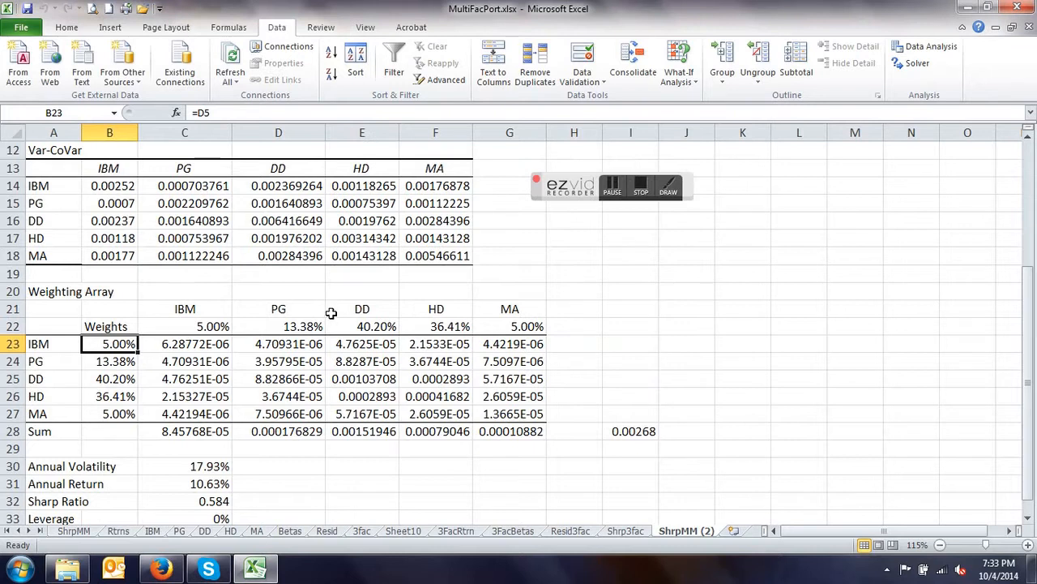
- Review the optimized weights and portfolio statistics on ShrpMM (2) and compare them with the original ShrpMM sheet
scroll(330, 315, "down", 2)
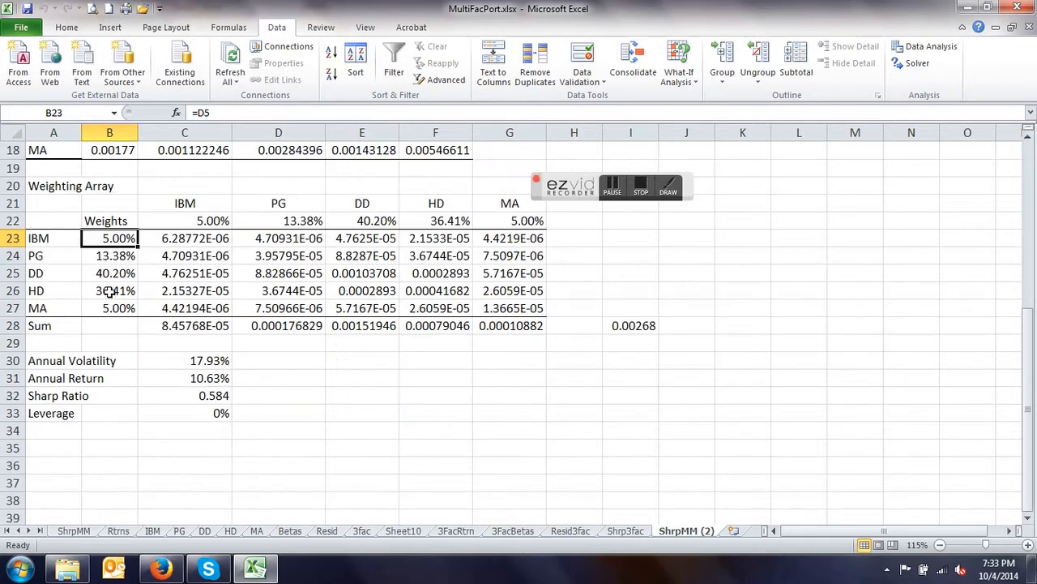
scroll(213, 282, "up", 5)
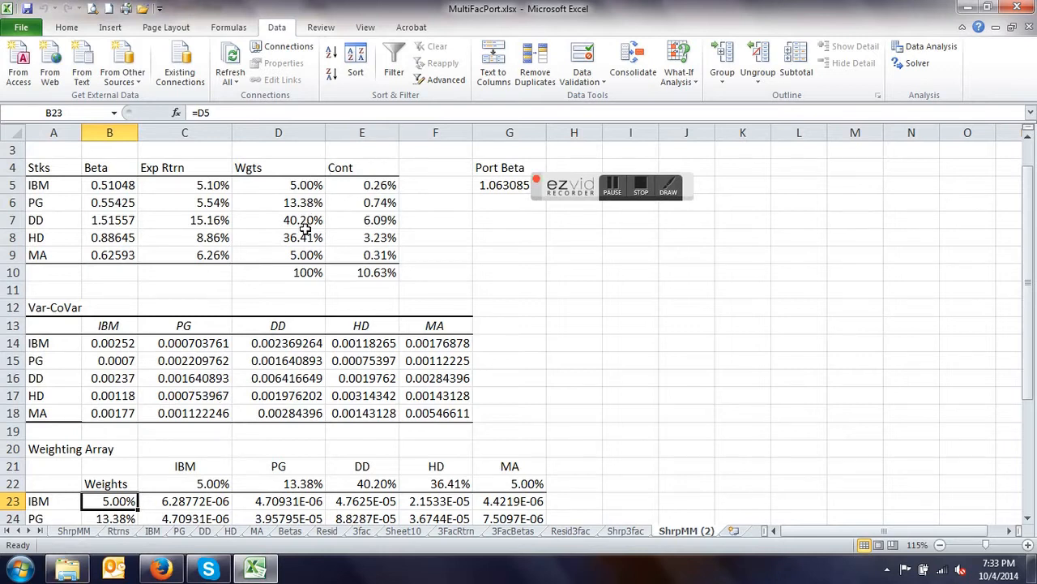
left_click(80, 532)
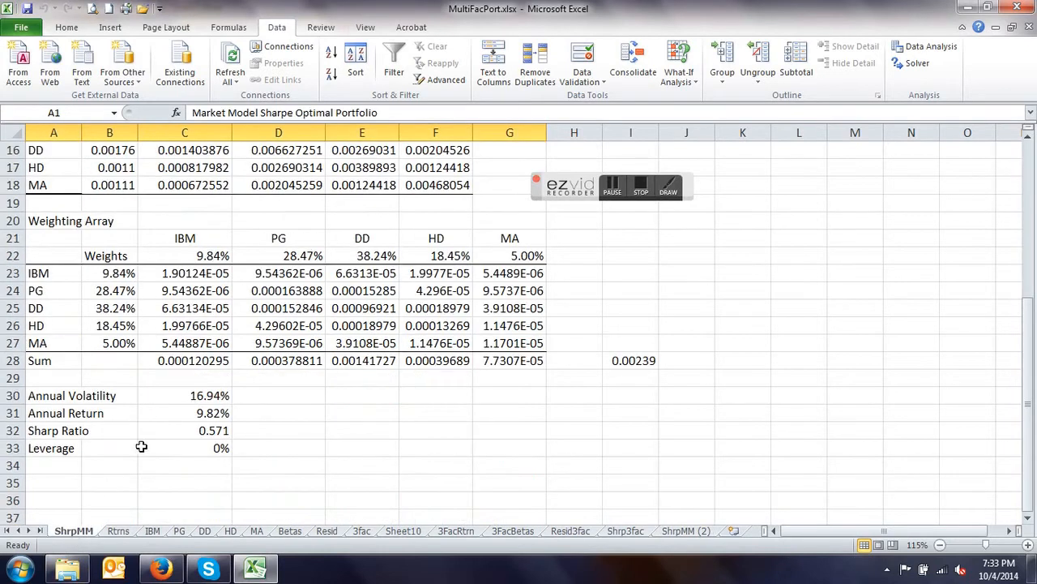
scroll(233, 350, "up", 5)
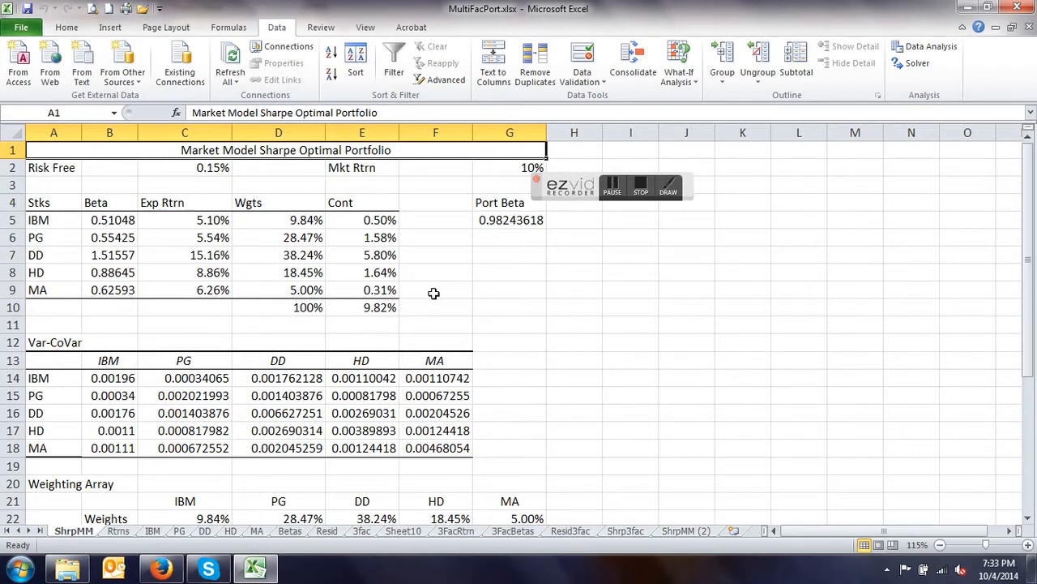
scroll(434, 292, "down", 1)
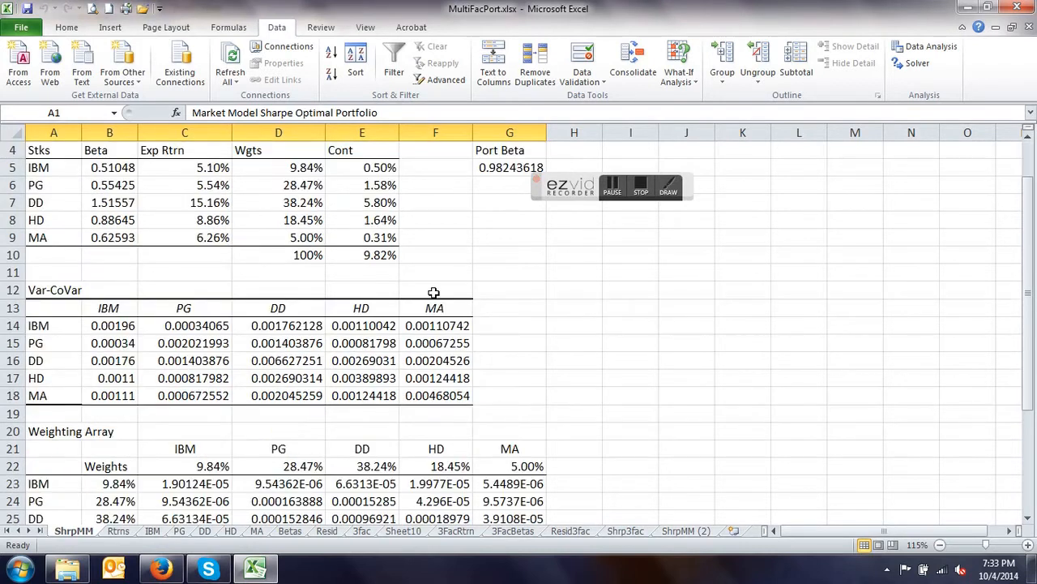
scroll(434, 293, "up", 1)
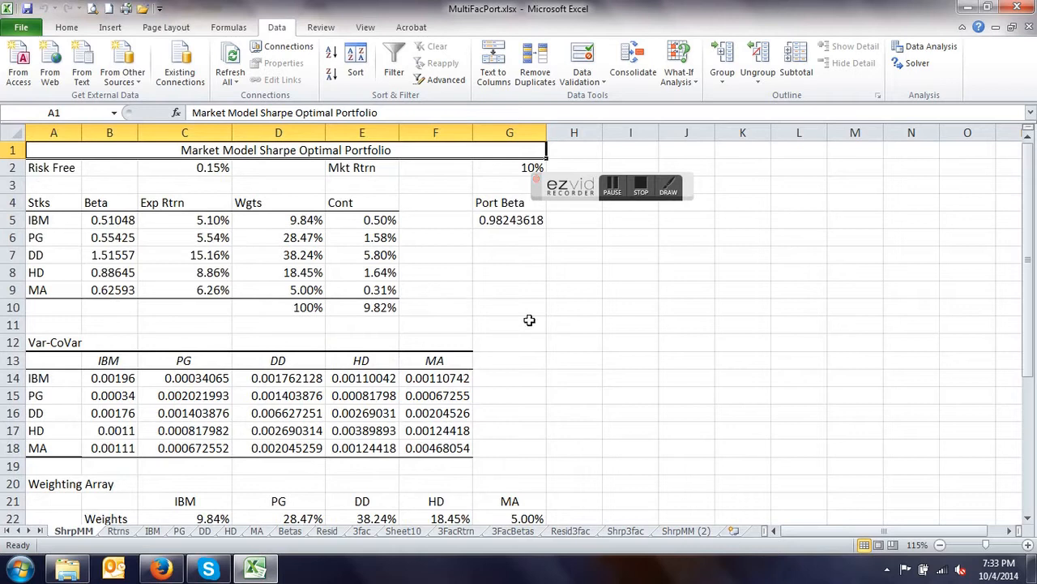
- Delete the ShrpMM (2) sheet permanently
right_click(685, 533)
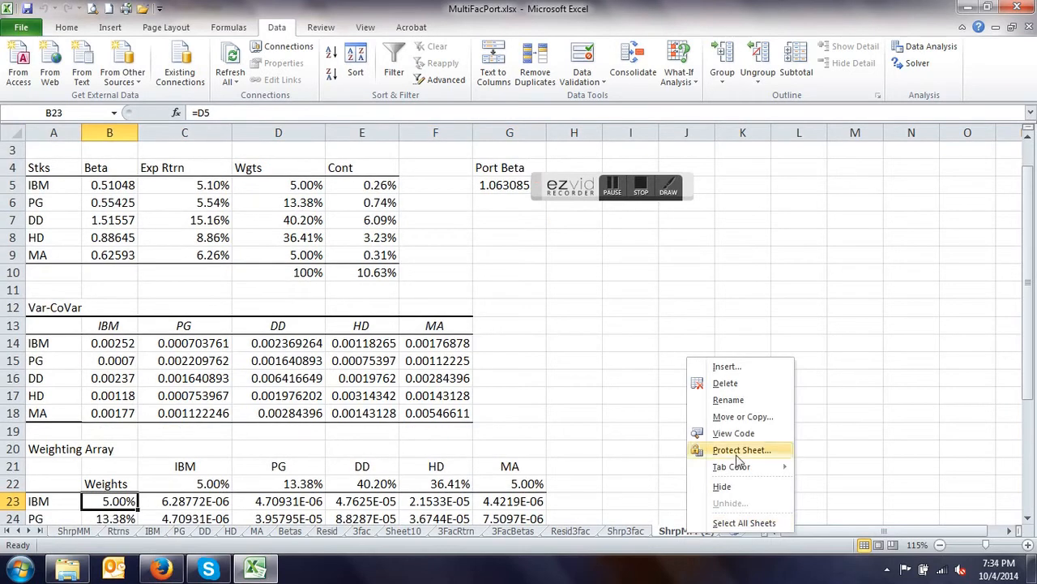
left_click(729, 383)
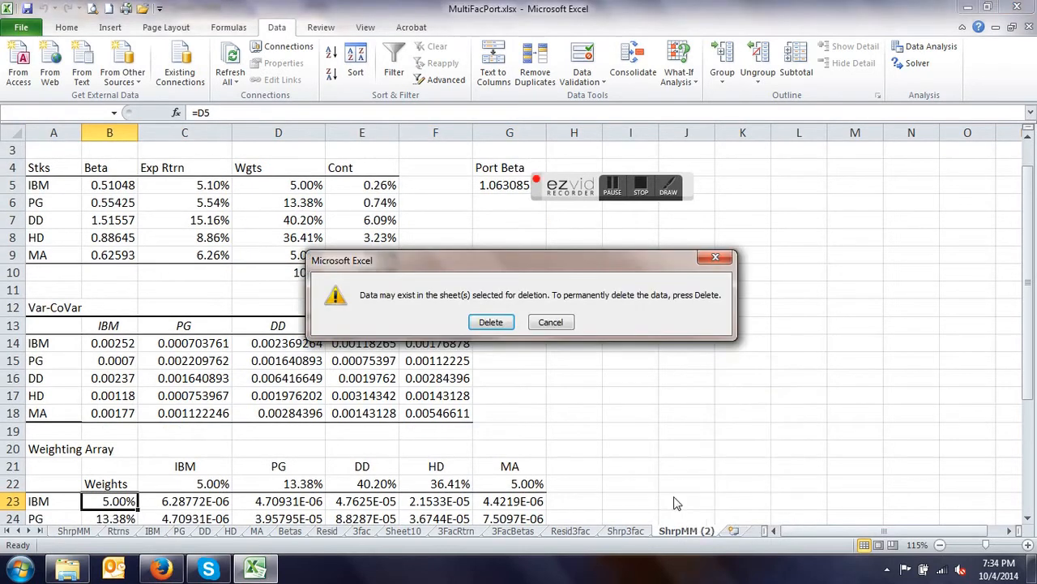
left_click(491, 322)
- Compare the stock weights and Var-CoVar table of the Shrp3fac sheet with those on ShrpMM
left_click(569, 531)
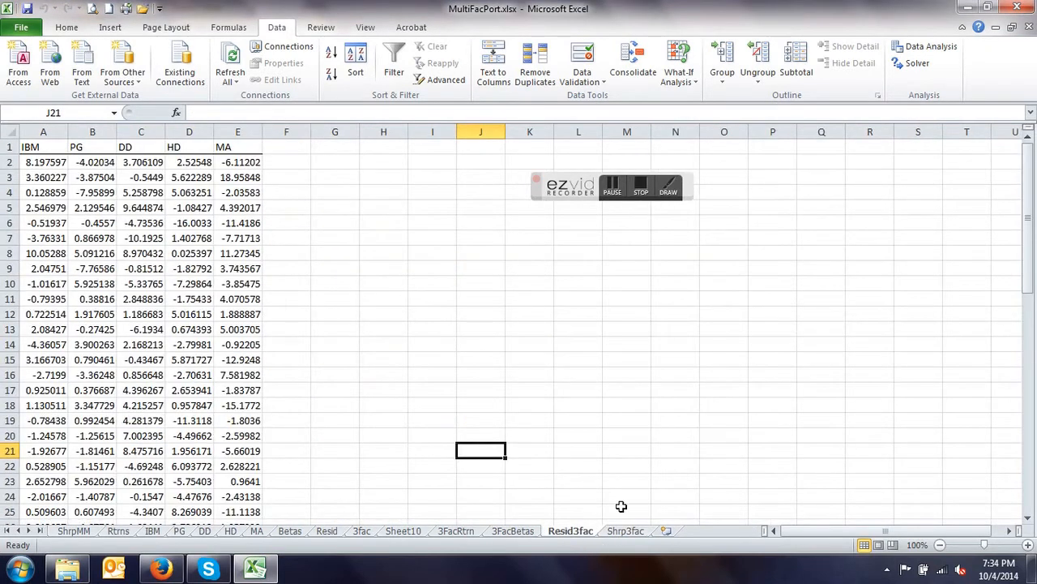
left_click(630, 535)
scroll(605, 458, "up", 3)
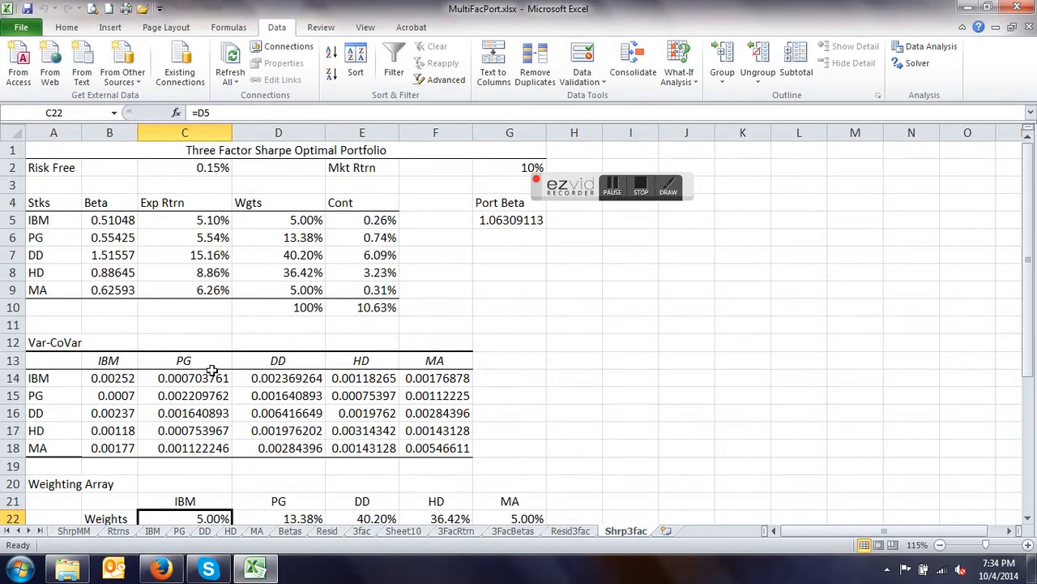
left_click(77, 533)
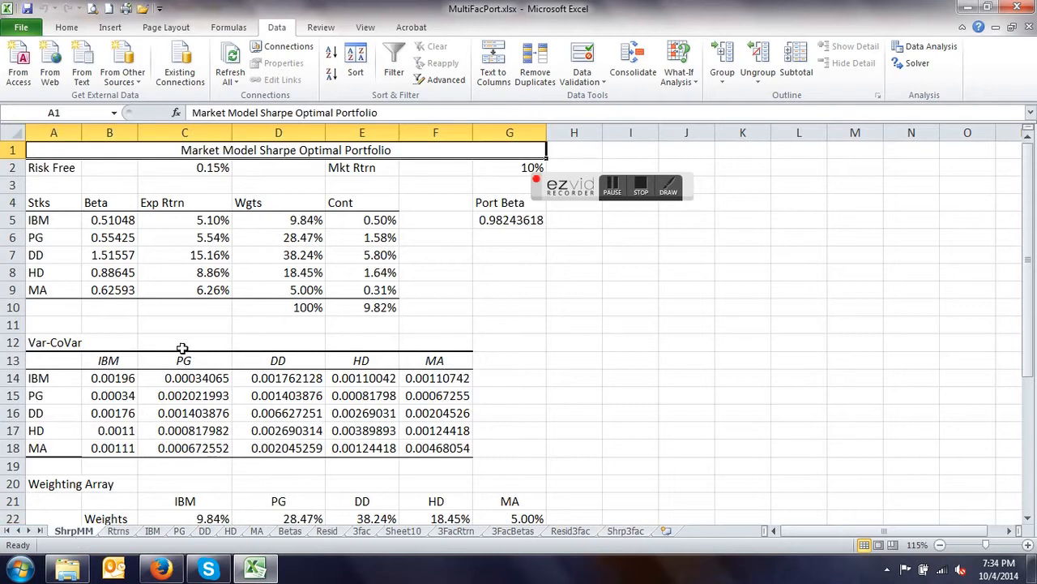
left_click(625, 530)
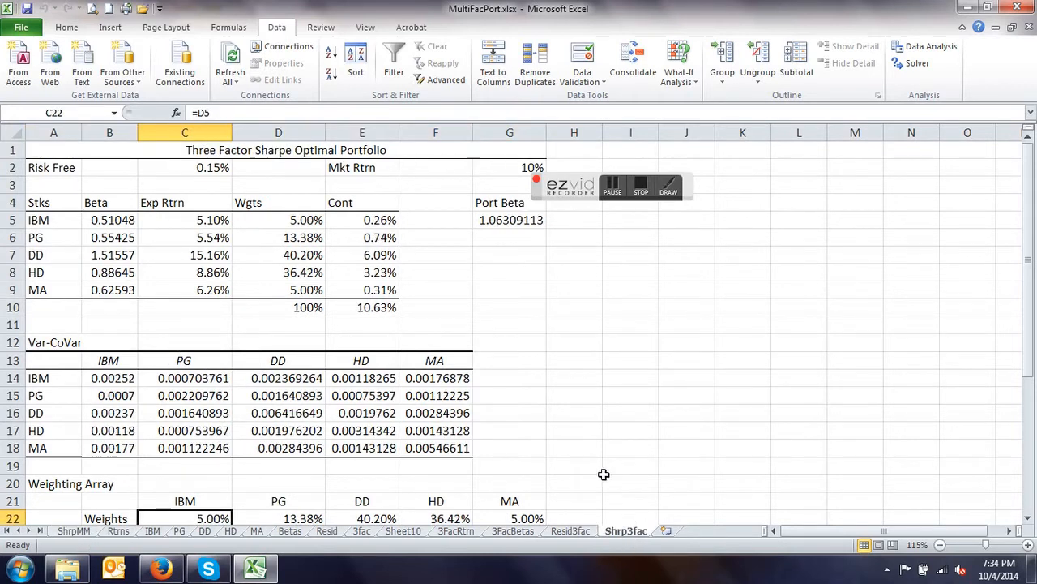
left_click(71, 533)
left_click(625, 531)
- Compare the annual volatility, annual return and Sharp Ratio of the Shrp3fac and ShrpMM portfolios
scroll(566, 383, "down", 5)
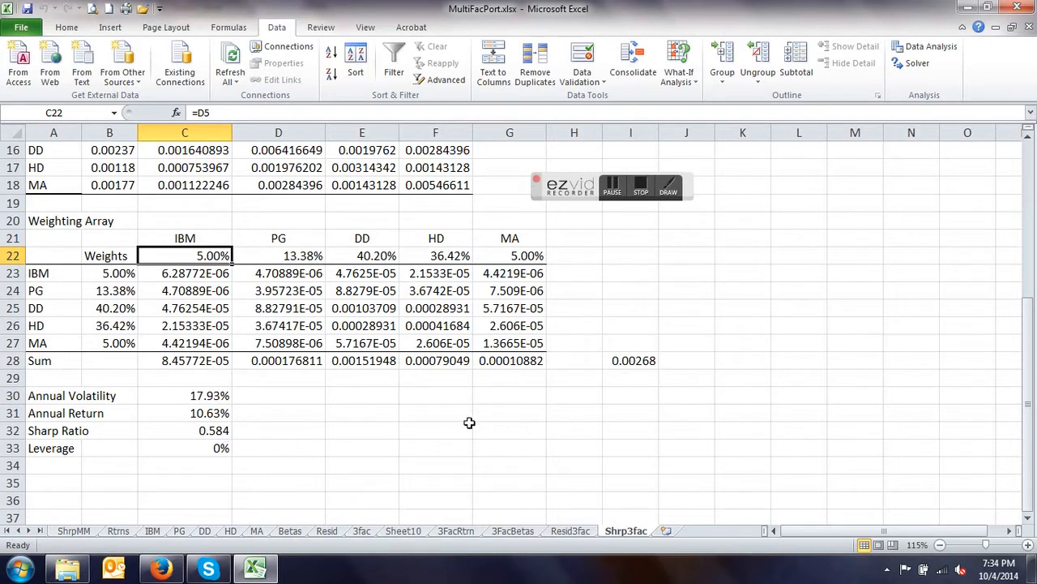
left_click(73, 532)
scroll(175, 429, "down", 3)
scroll(178, 414, "down", 1)
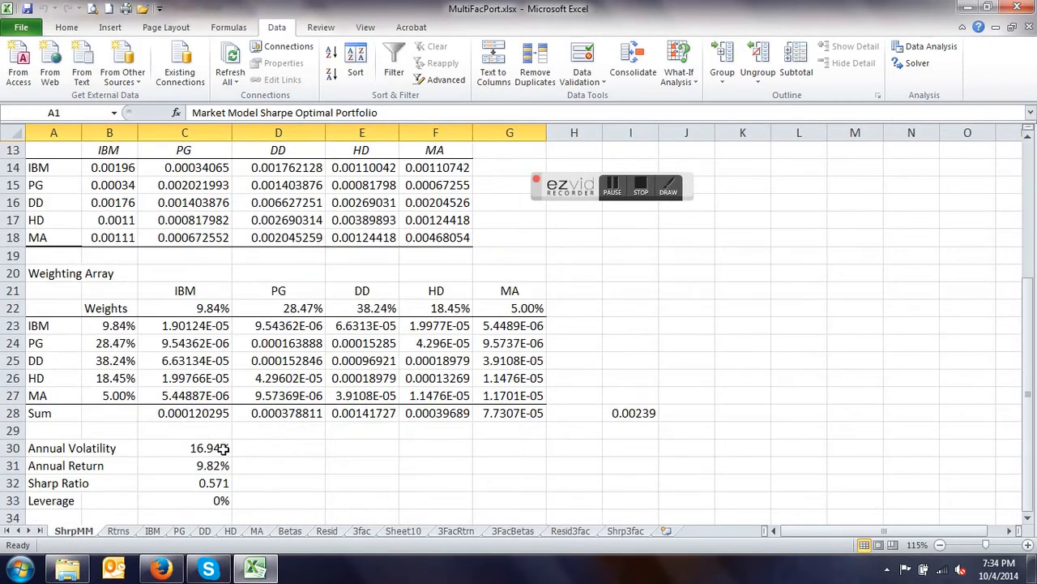
scroll(284, 471, "up", 4)
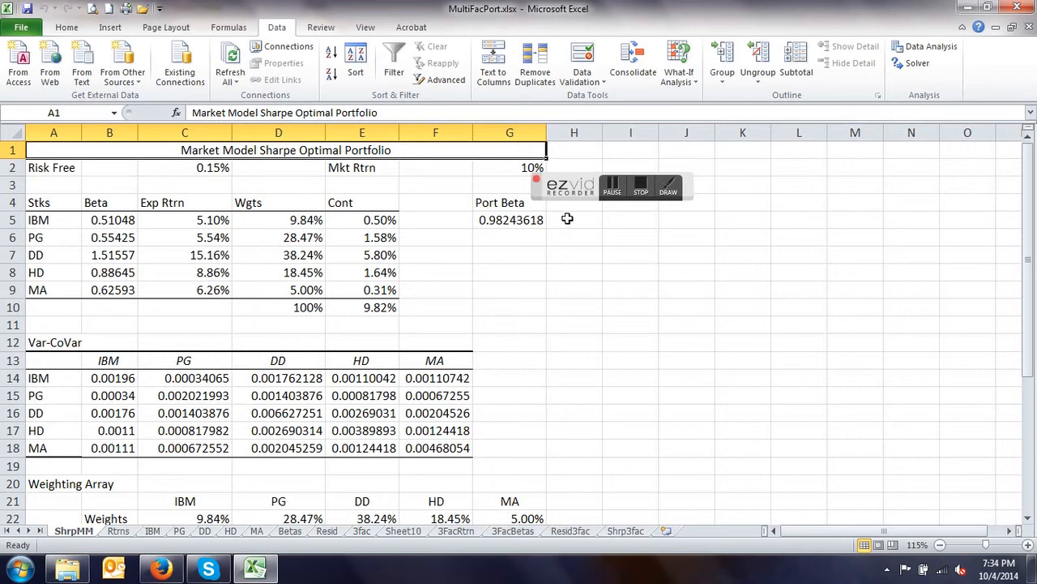
left_click_drag(566, 188, 754, 171)
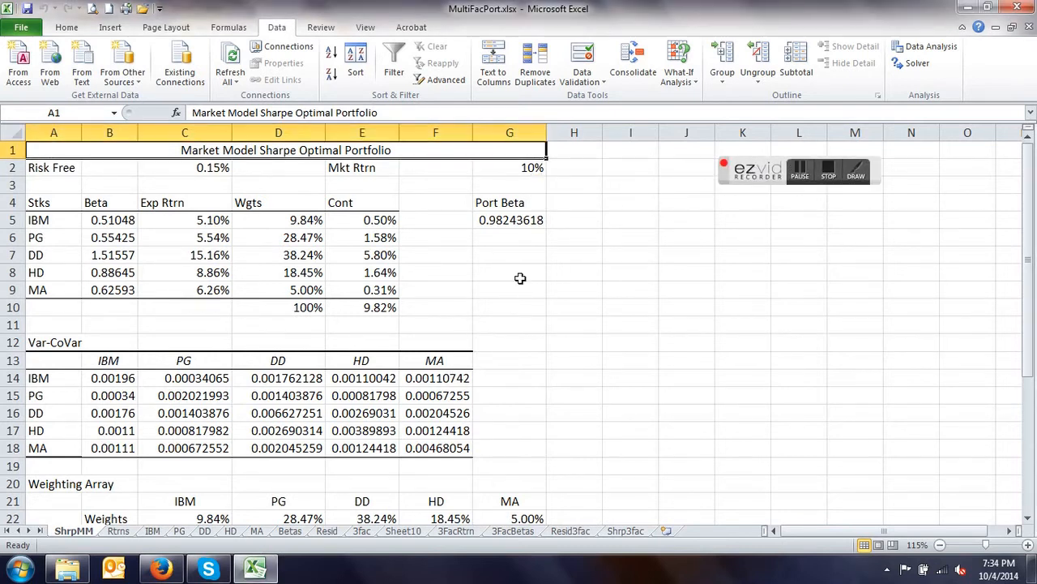
scroll(520, 281, "down", 4)
scroll(519, 285, "down", 1)
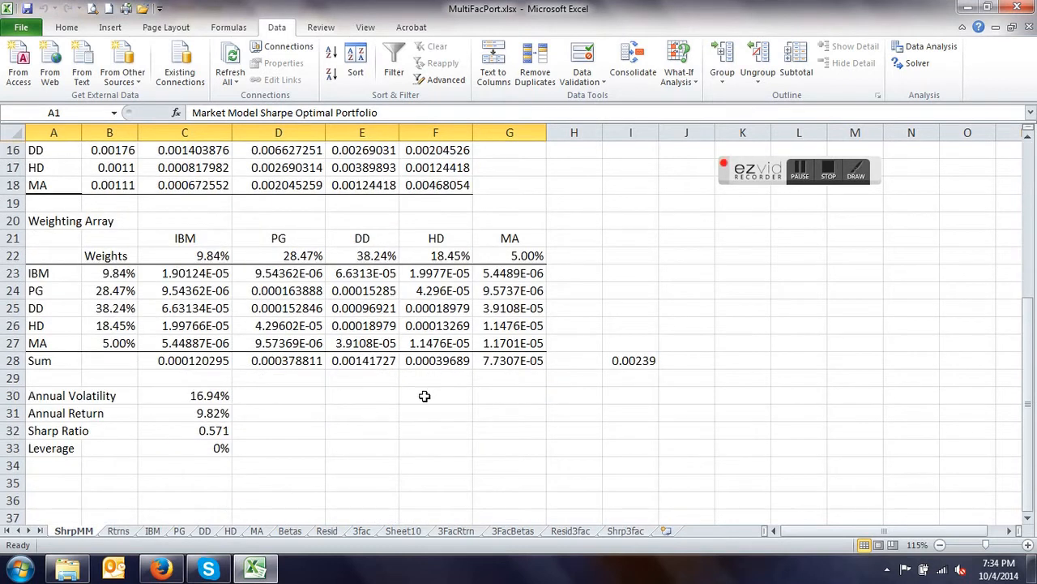
- Set A1:I33 on the ShrpMM sheet as the print area and check where the page break falls
scroll(425, 396, "up", 5)
left_click_drag(111, 155, 641, 469)
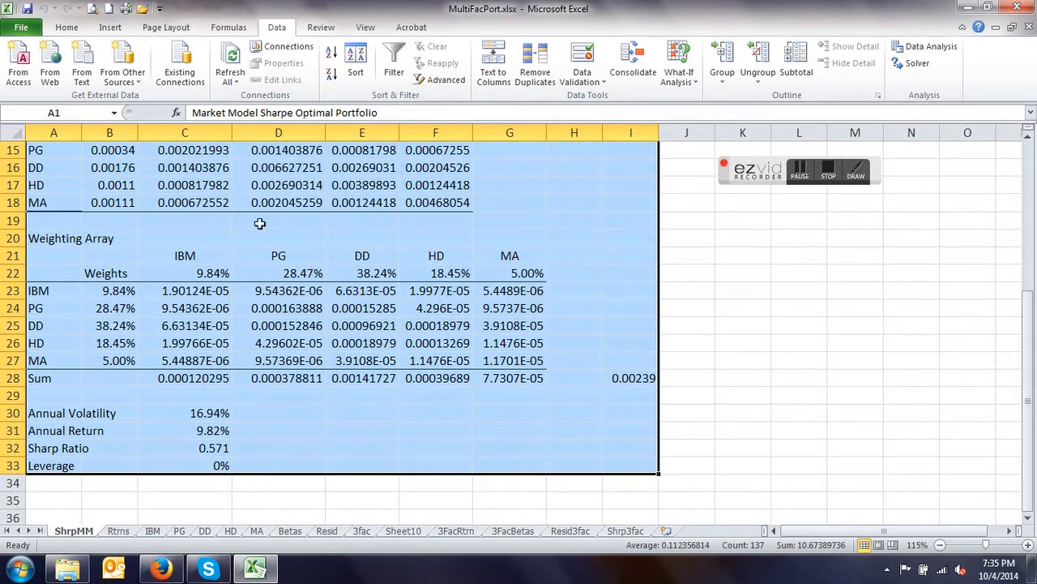
left_click(159, 31)
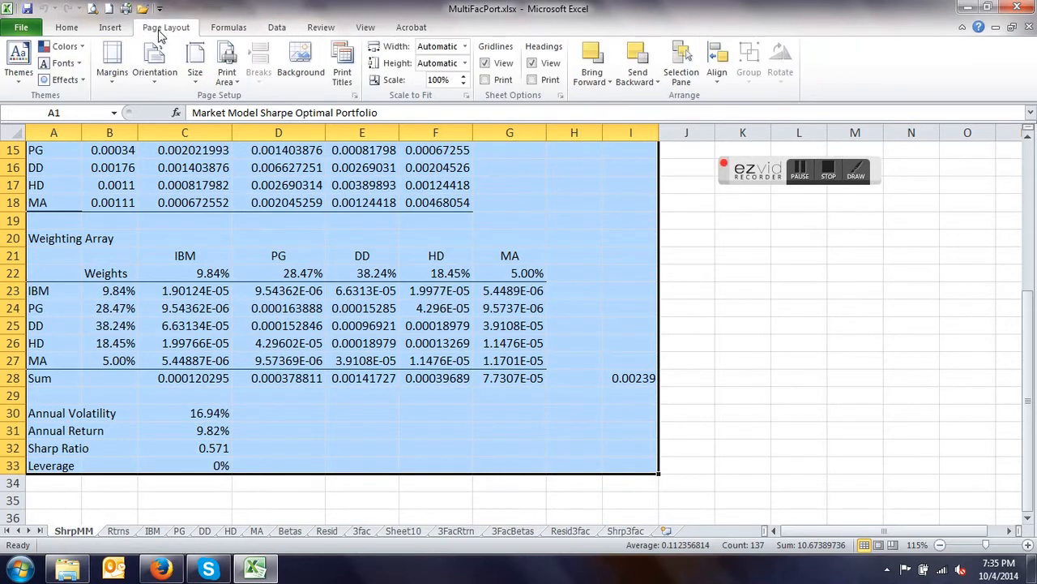
left_click(227, 71)
left_click(248, 98)
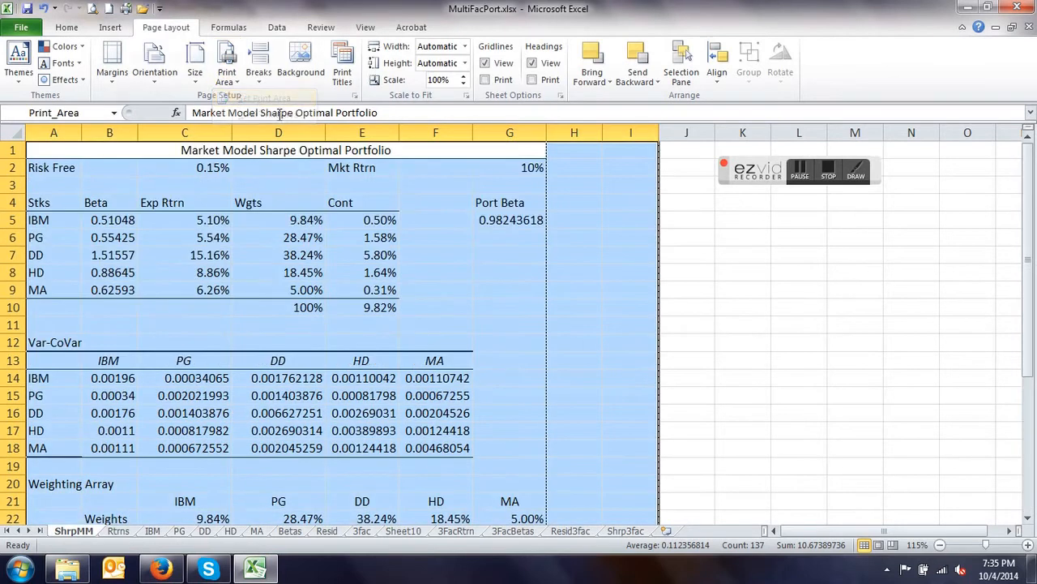
scroll(462, 322, "down", 4)
scroll(463, 322, "down", 2)
scroll(463, 322, "up", 3)
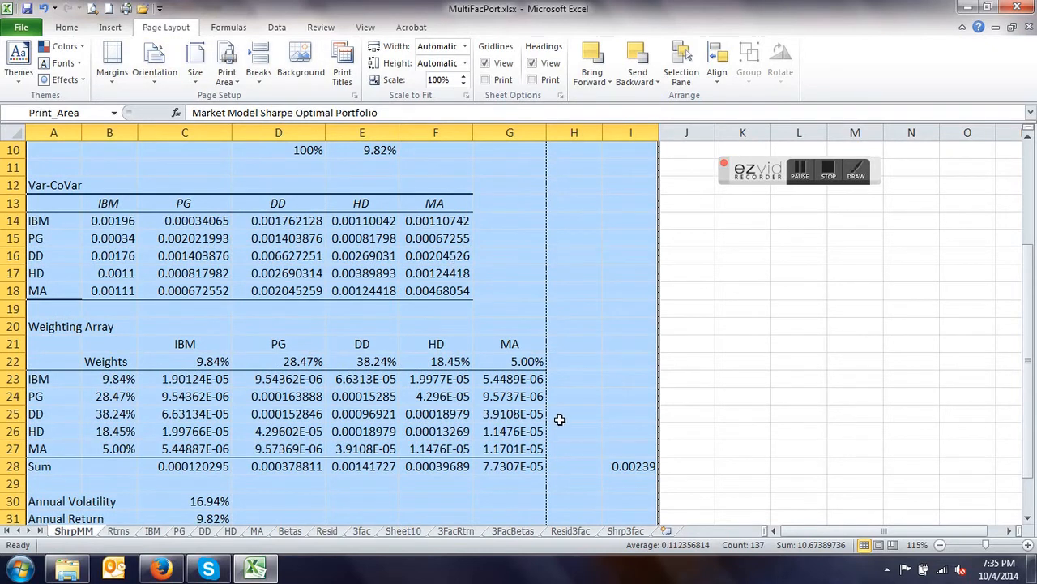
scroll(555, 405, "down", 3)
scroll(547, 353, "up", 5)
scroll(549, 354, "up", 1)
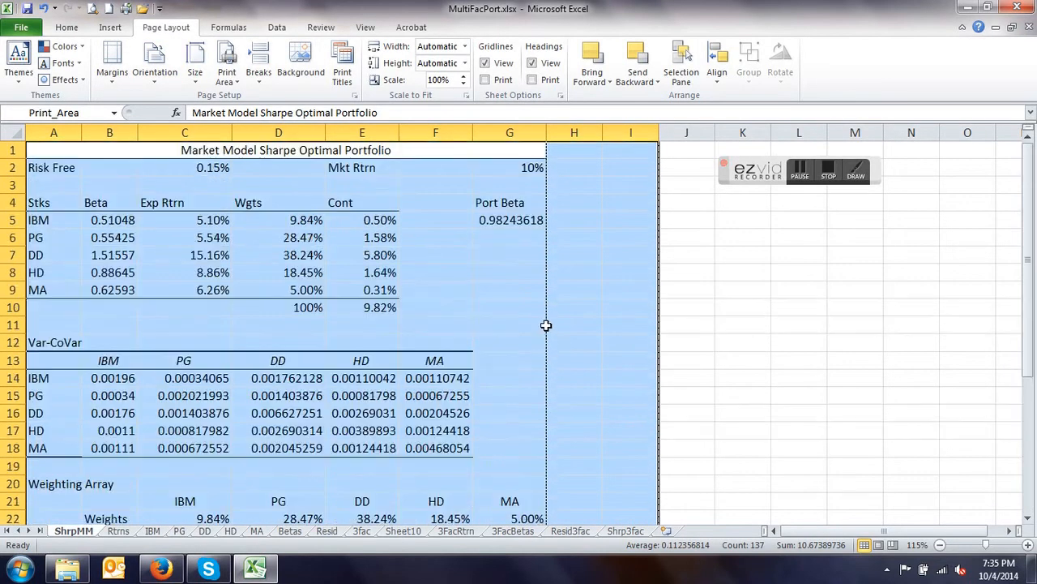
- Set the print scaling of the ShrpMM sheet to Fit Sheet on One Page and return to the worksheet
left_click(67, 28)
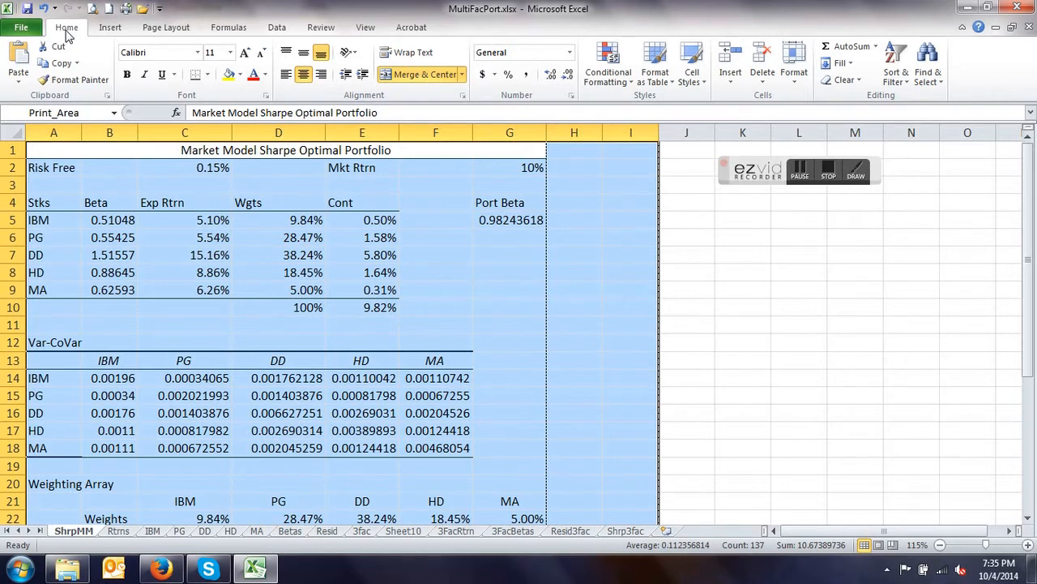
left_click(21, 28)
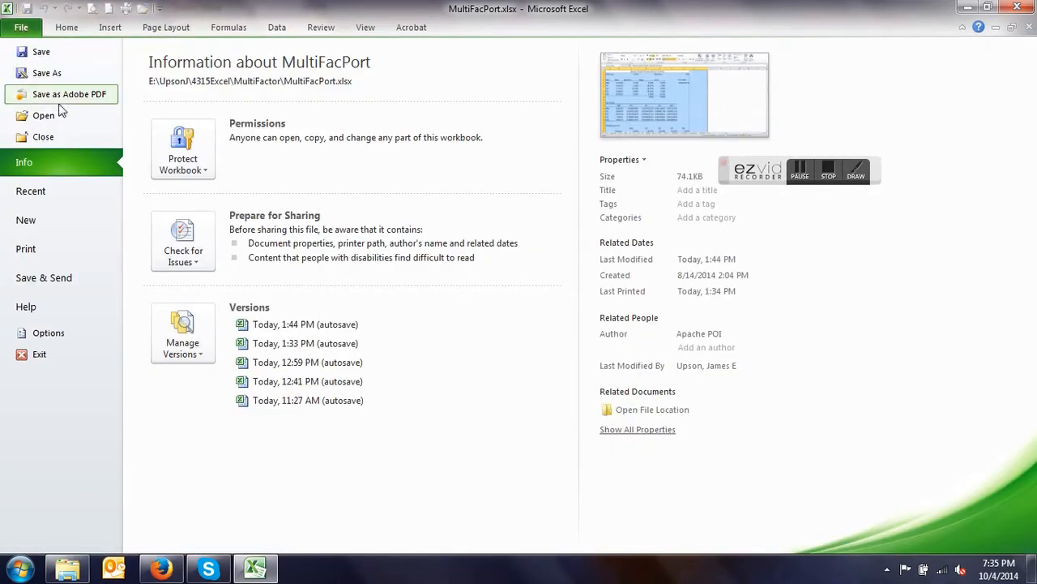
left_click(34, 254)
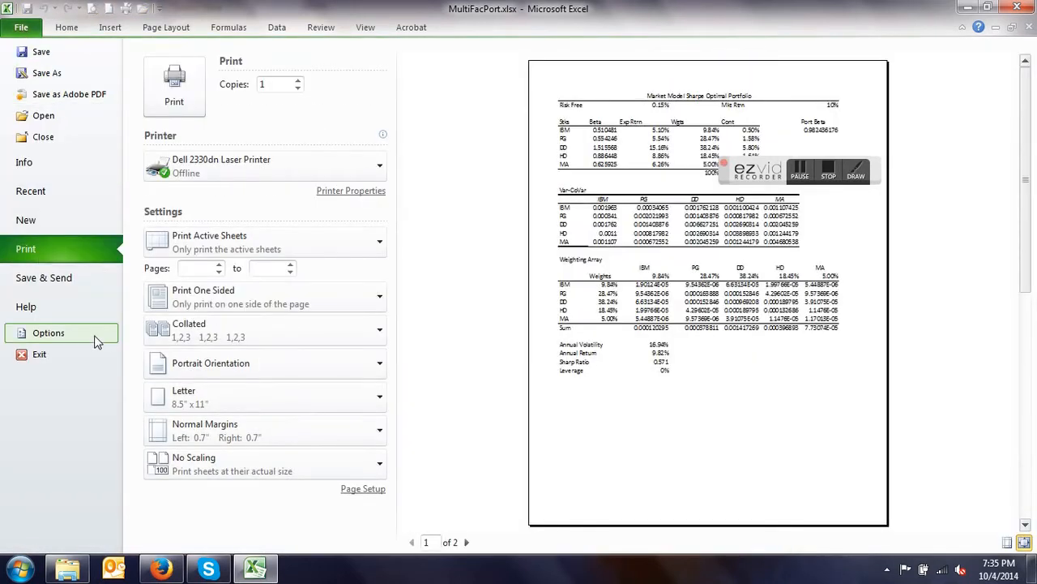
left_click(380, 465)
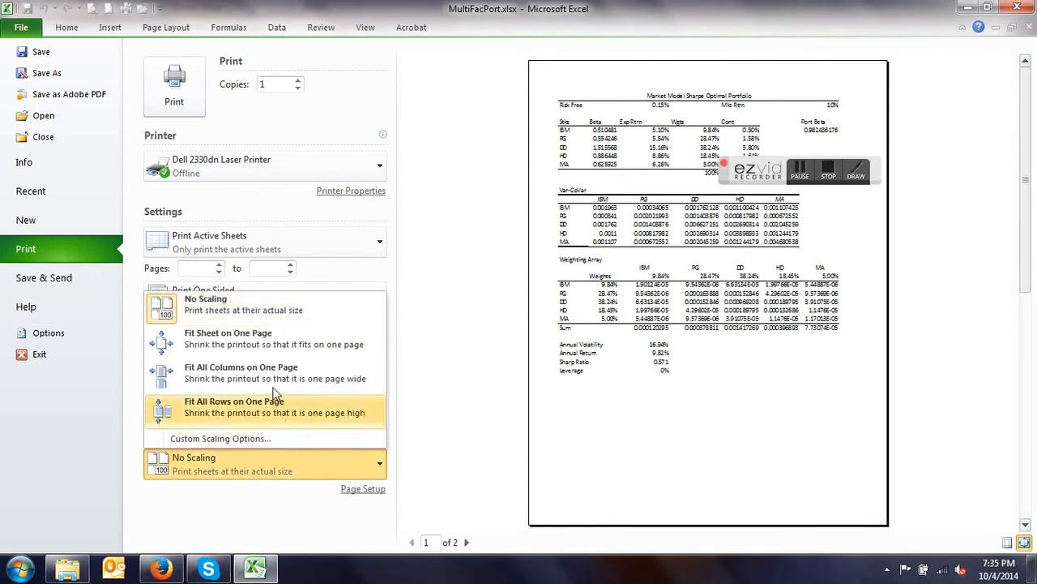
left_click(250, 346)
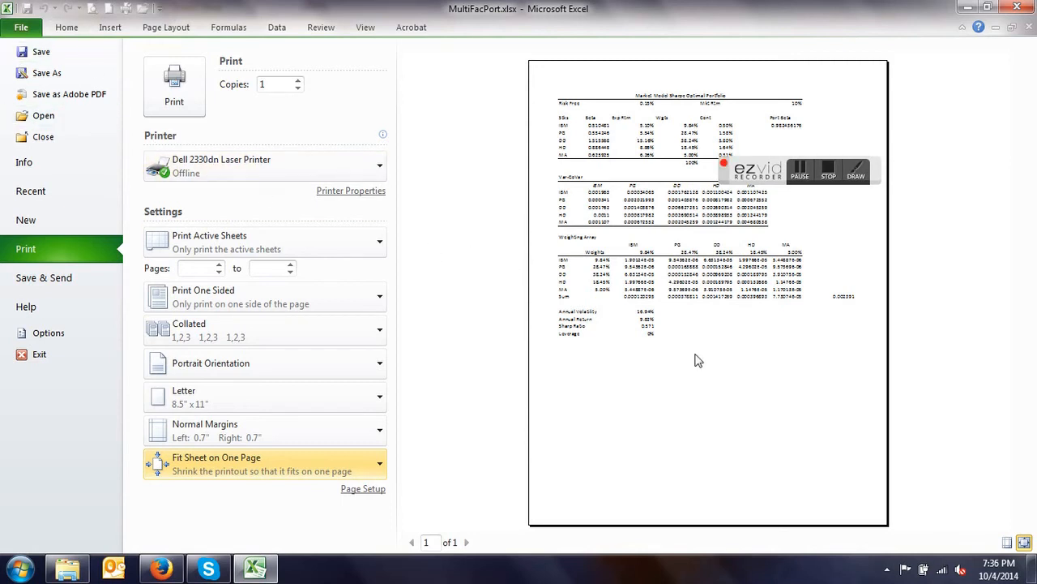
left_click(67, 33)
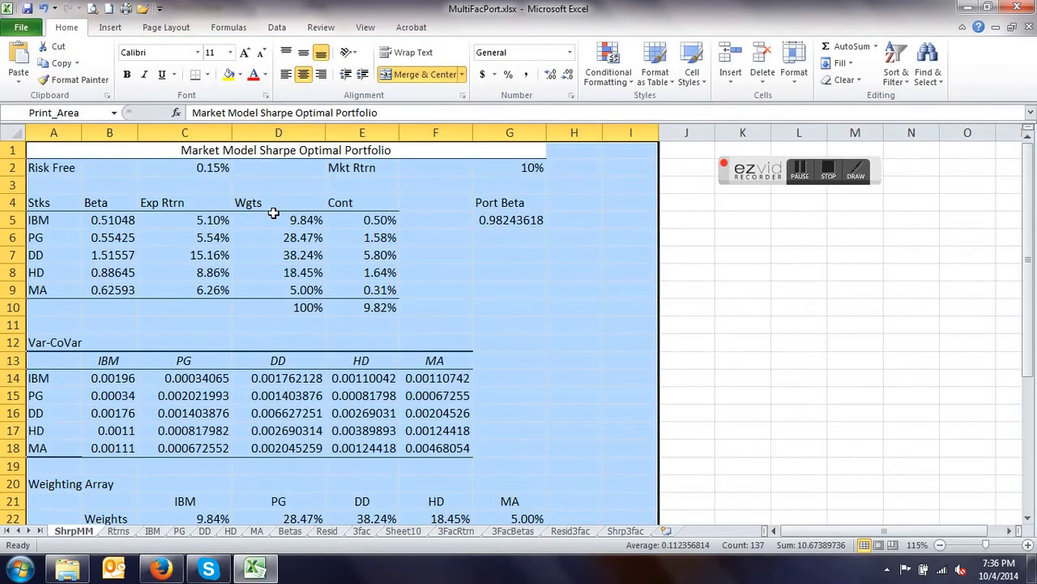
- Set A1:S27 on the 3FacBetas sheet as the print area
scroll(302, 220, "down", 2)
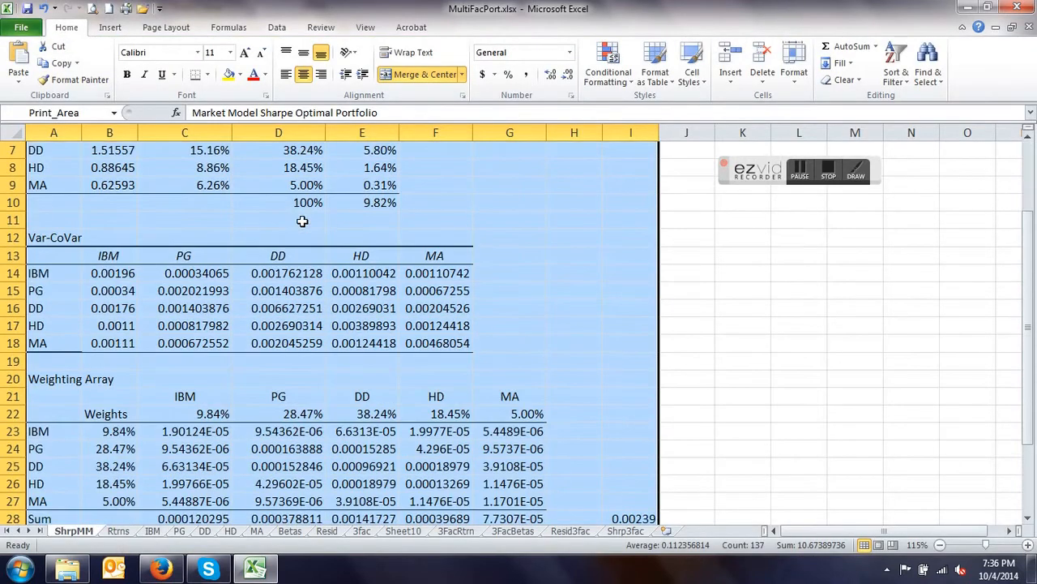
left_click(520, 536)
scroll(488, 455, "up", 1)
left_click(49, 149)
left_click_drag(72, 150, 899, 501)
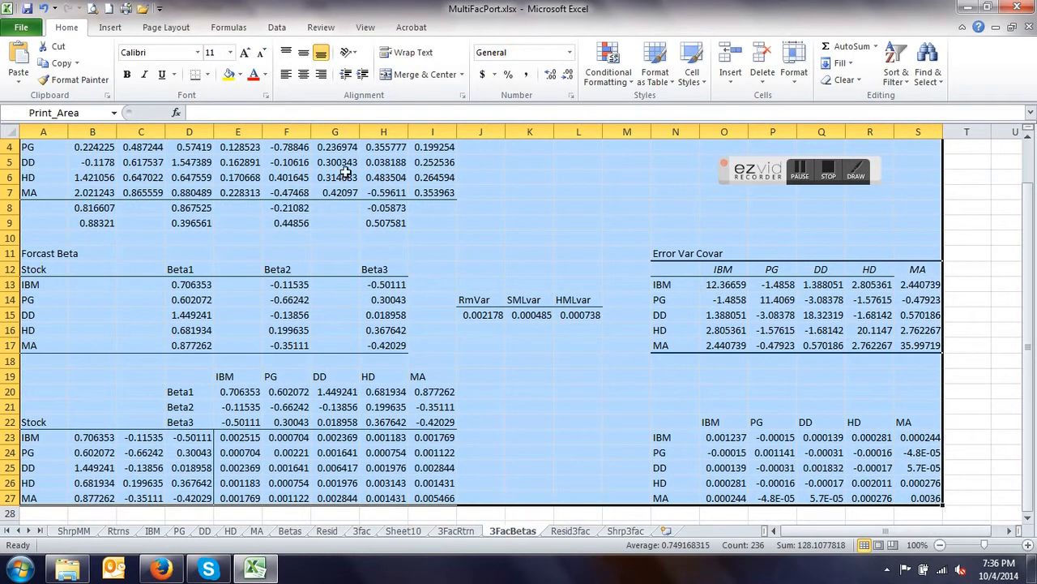
left_click(166, 28)
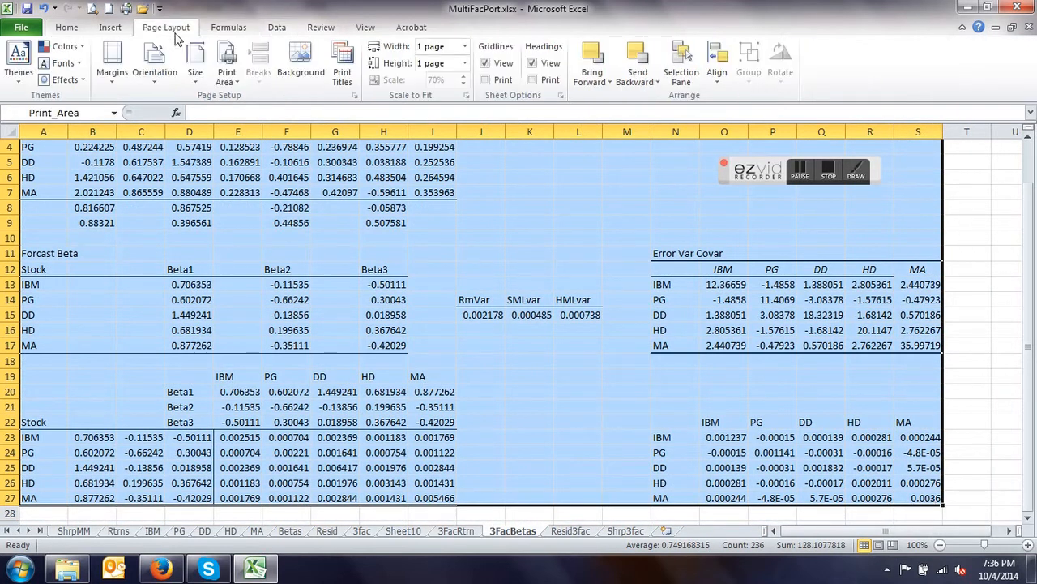
left_click(230, 75)
left_click(244, 99)
scroll(267, 203, "up", 1)
scroll(292, 204, "down", 2)
scroll(267, 199, "up", 2)
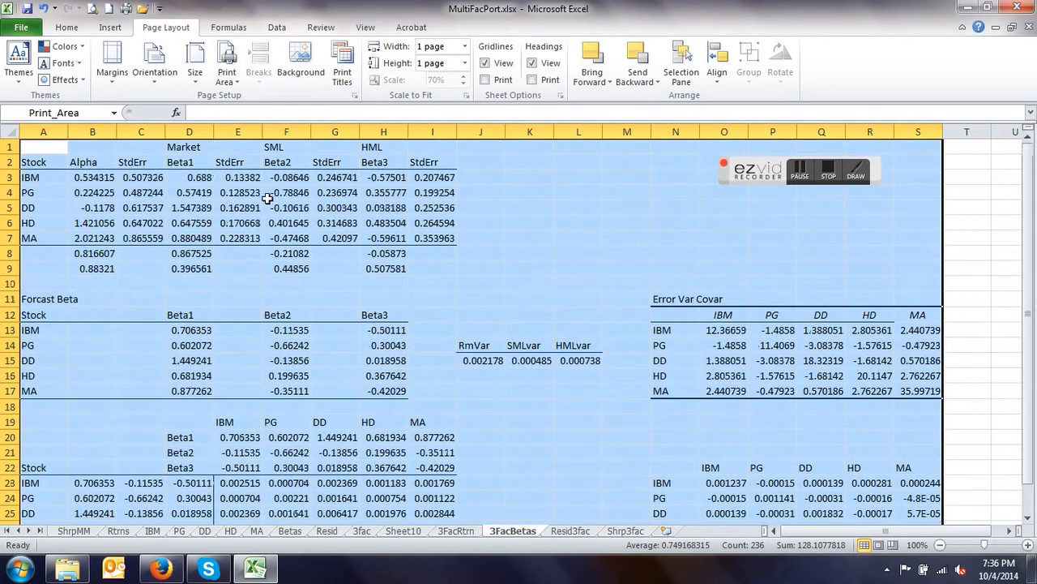
- Check the print preview of the 3FacBetas sheet for its one-page fit and return to the worksheet
left_click(22, 29)
left_click(48, 254)
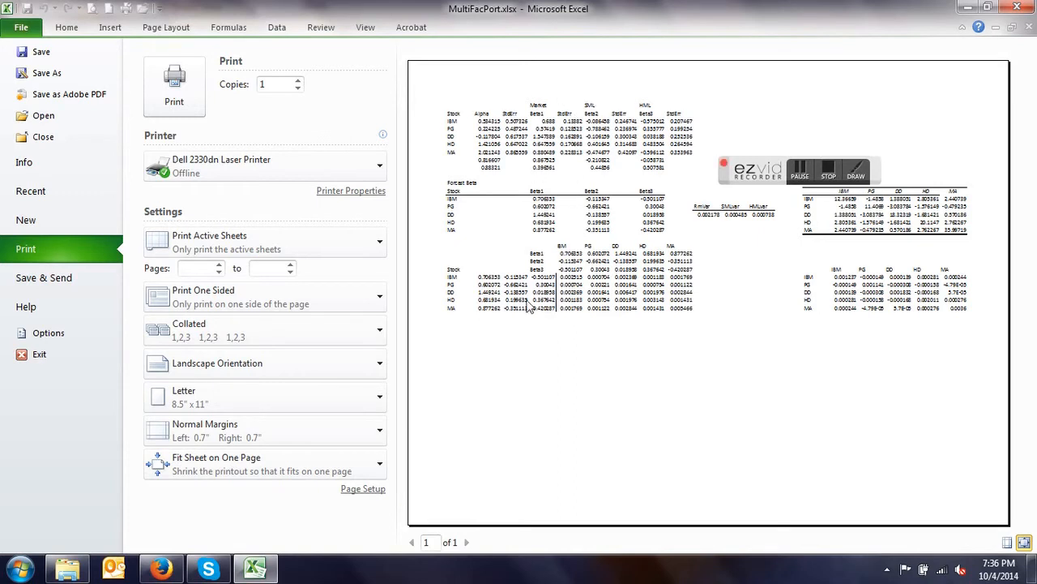
left_click(254, 568)
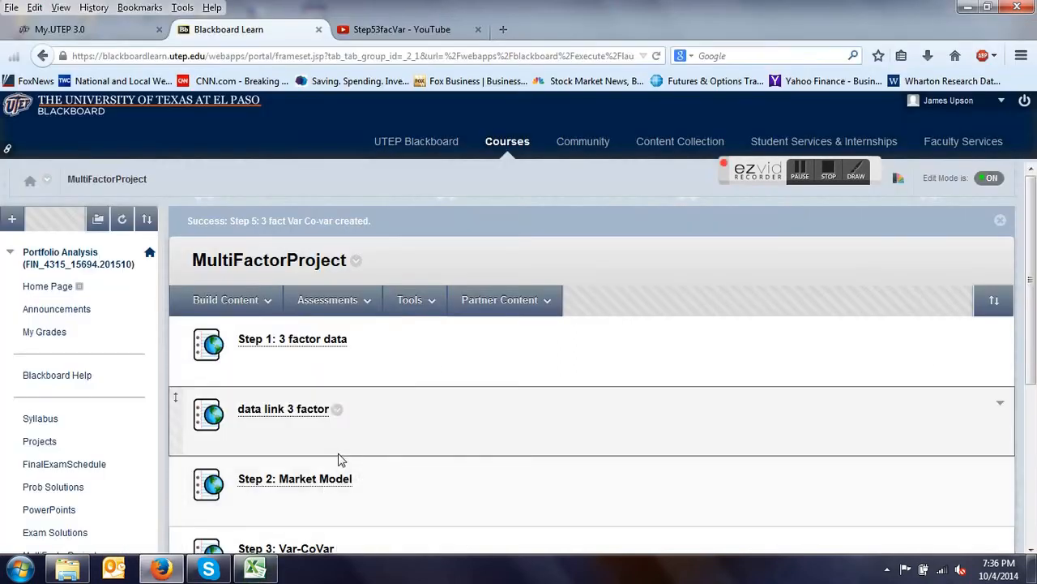
left_click(162, 569)
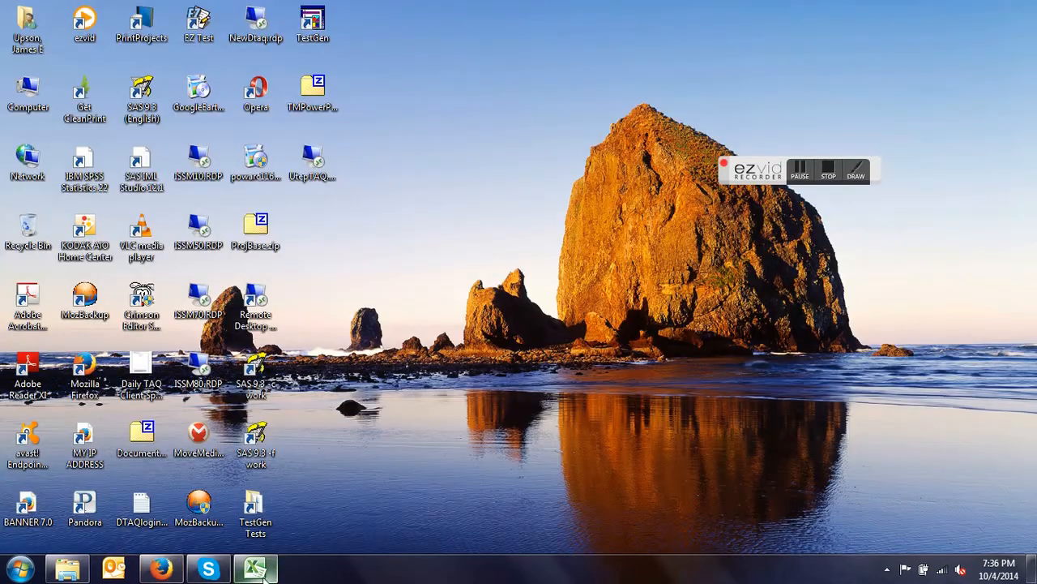
left_click(255, 568)
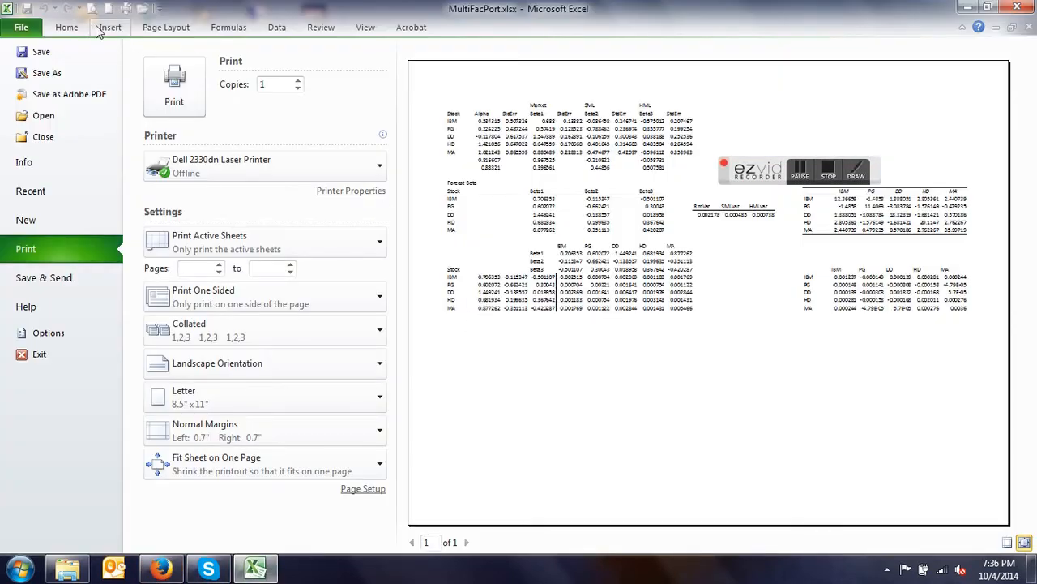
left_click(66, 29)
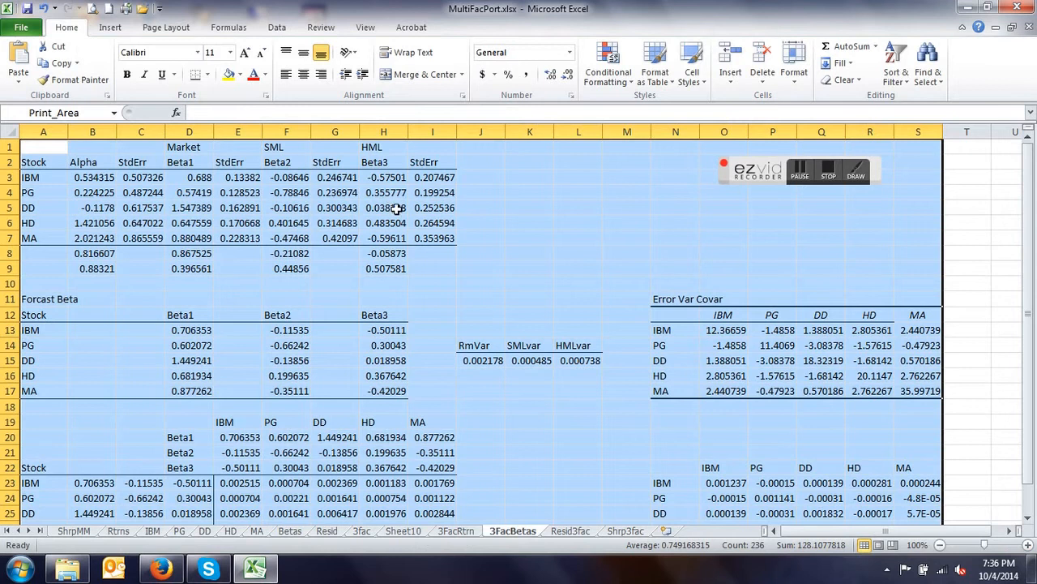
- Insert a blank row above row 1 of the 3FacBetas sheet and merge and center A1:S1
left_click(8, 145)
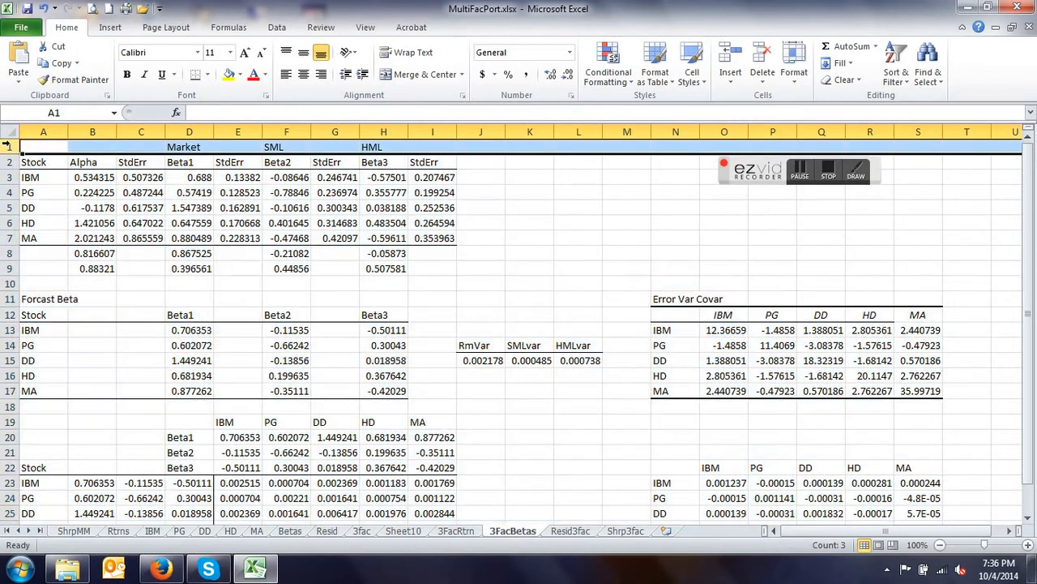
right_click(10, 146)
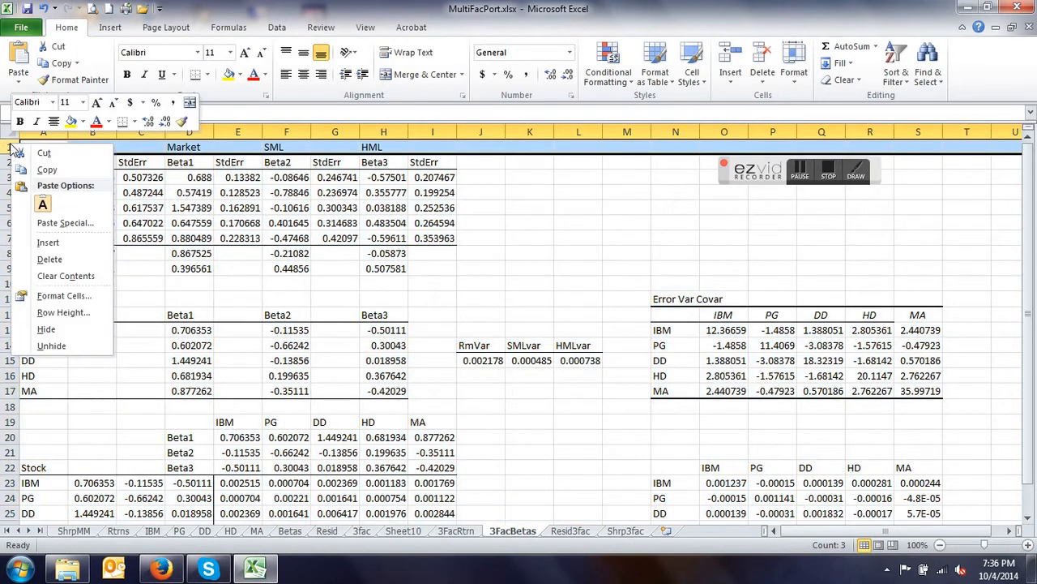
left_click(65, 242)
left_click_drag(39, 146, 914, 146)
left_click(387, 76)
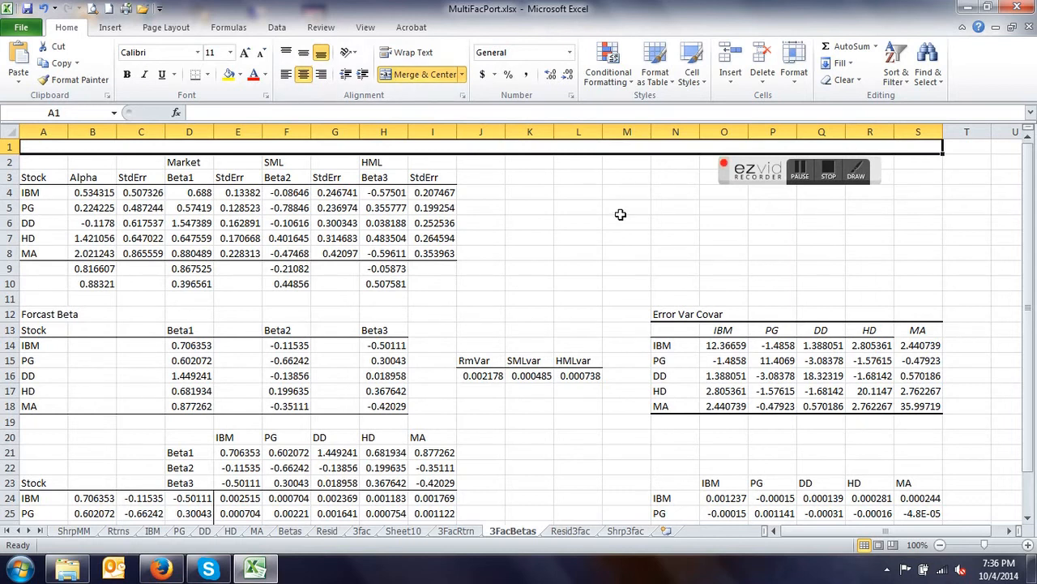
- Enter the title "Three factor model Var Covar" in the merged cell A1
type("Three f")
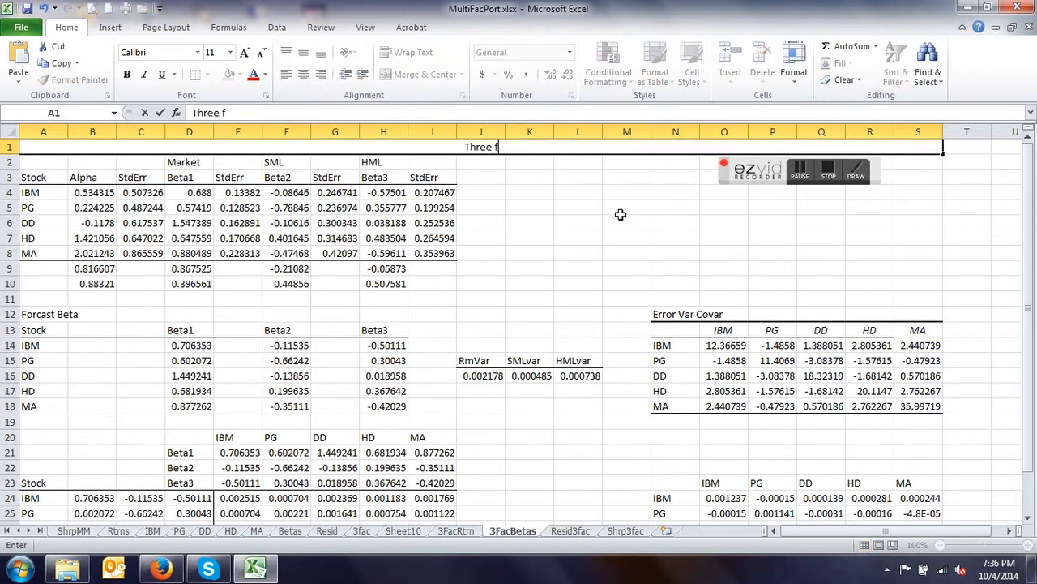
type("actor mode")
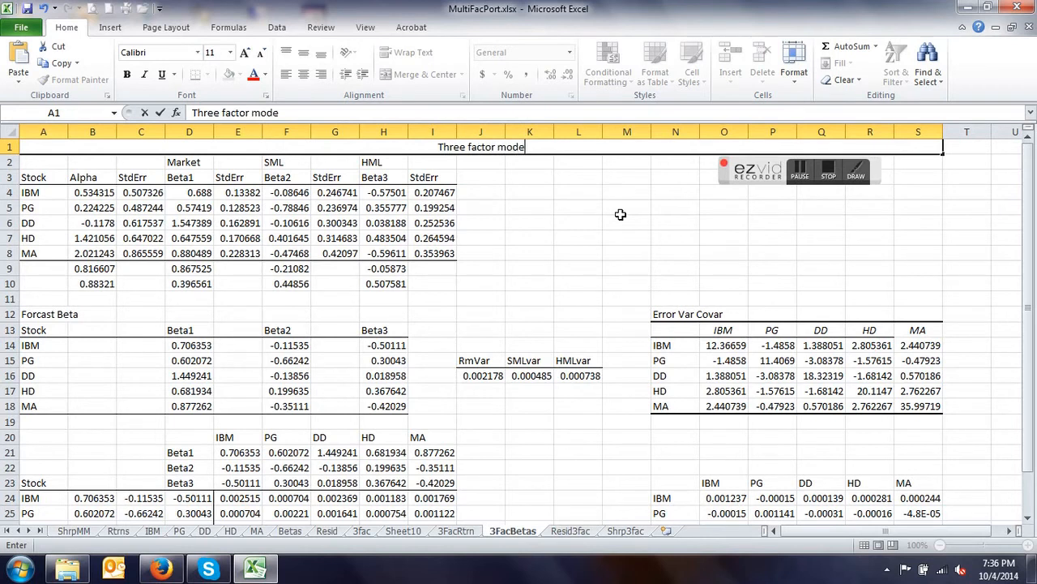
type("l Var Co")
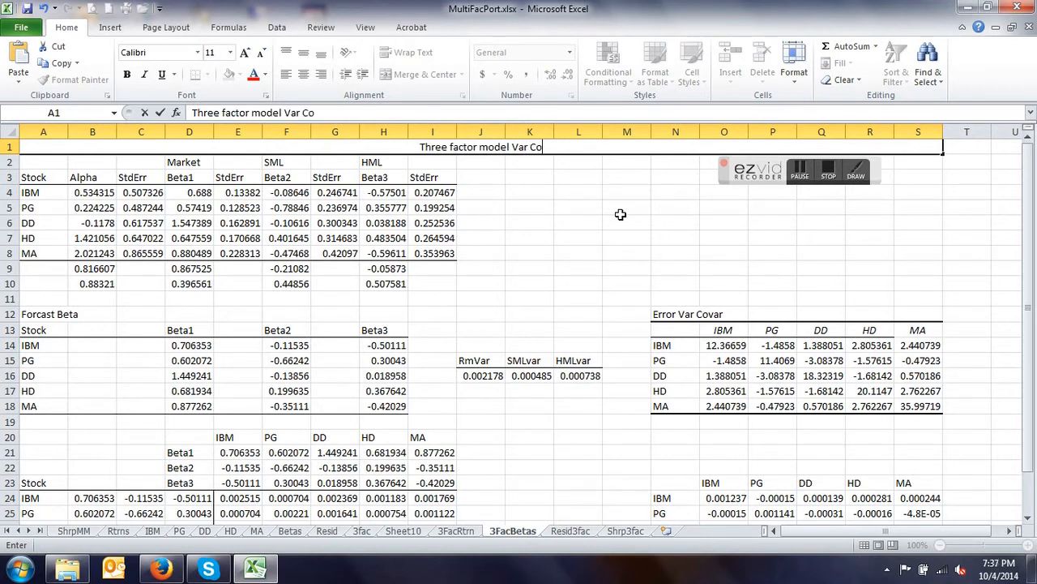
type("var")
key("Return")
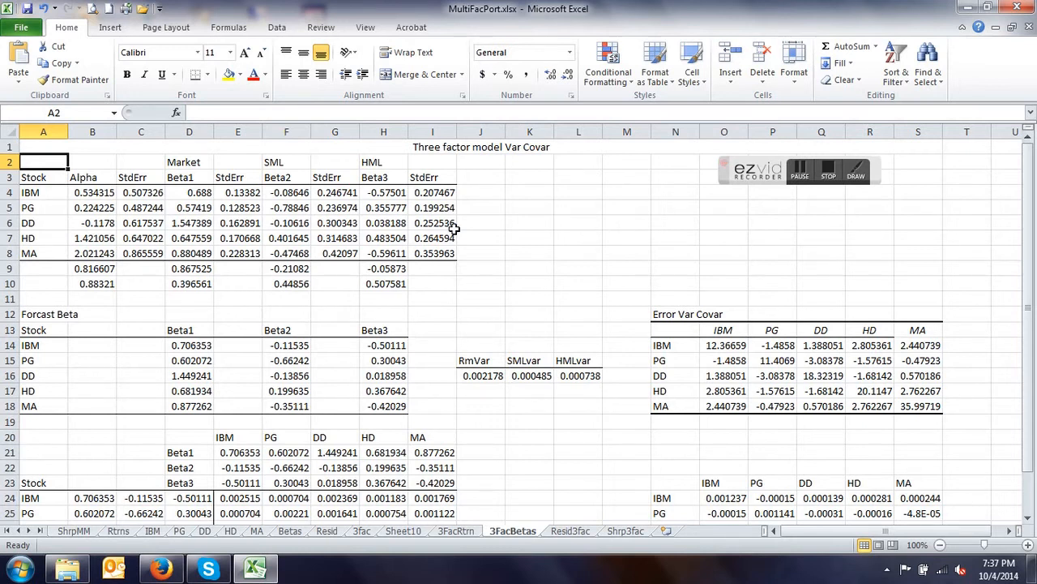
- Review the layout of the 3FacBetas, ShrpMM, Betas, 3FacRtrn and Shrp3fac sheets
scroll(454, 229, "down", 2)
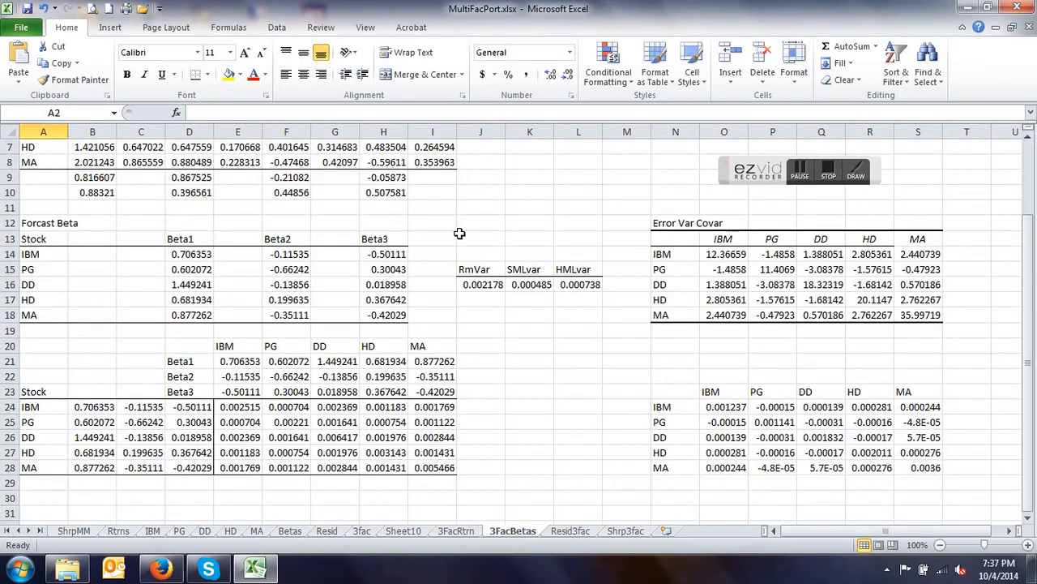
scroll(458, 233, "up", 2)
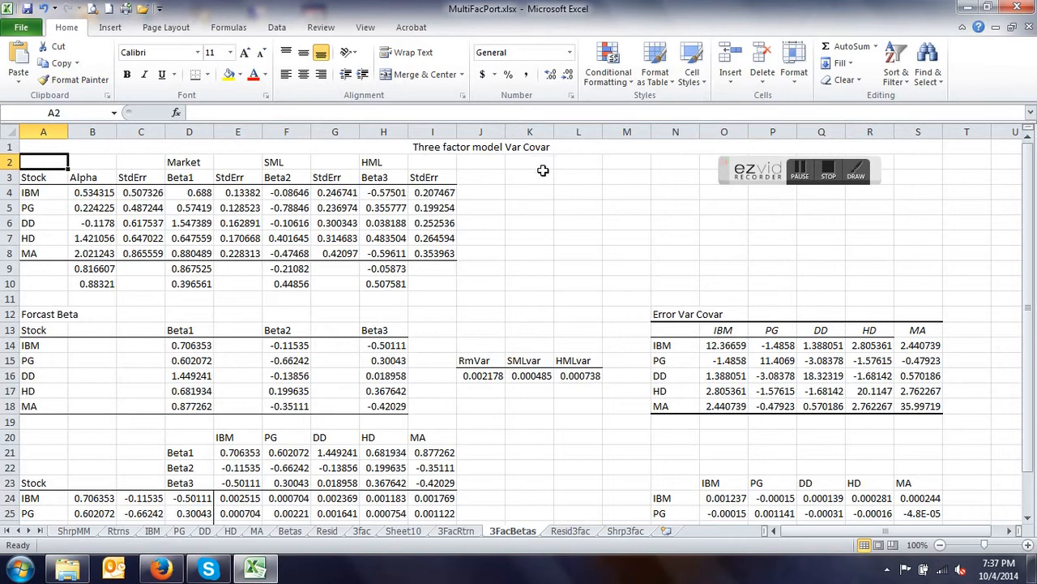
scroll(543, 173, "down", 3)
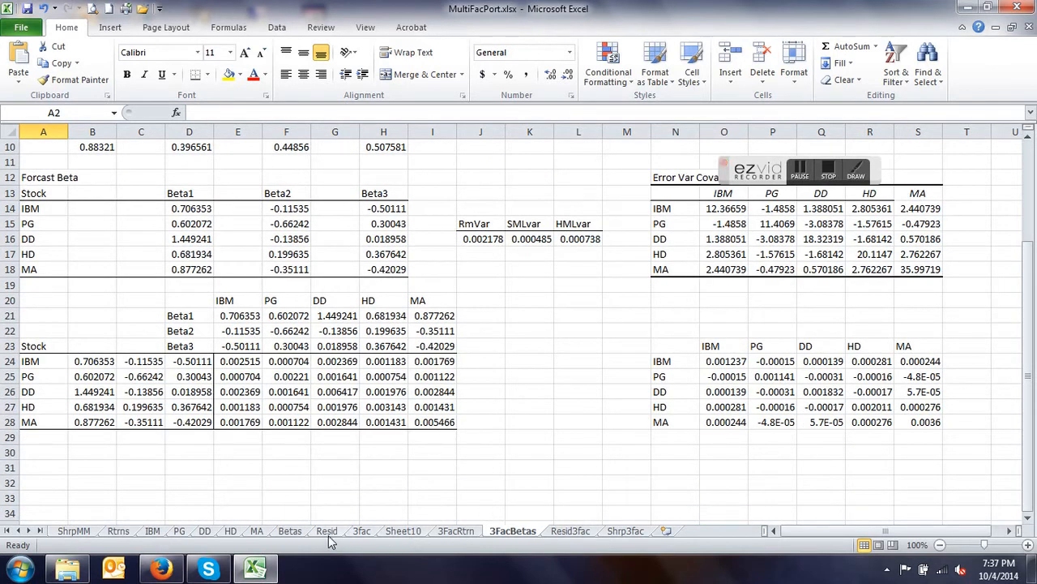
left_click(78, 533)
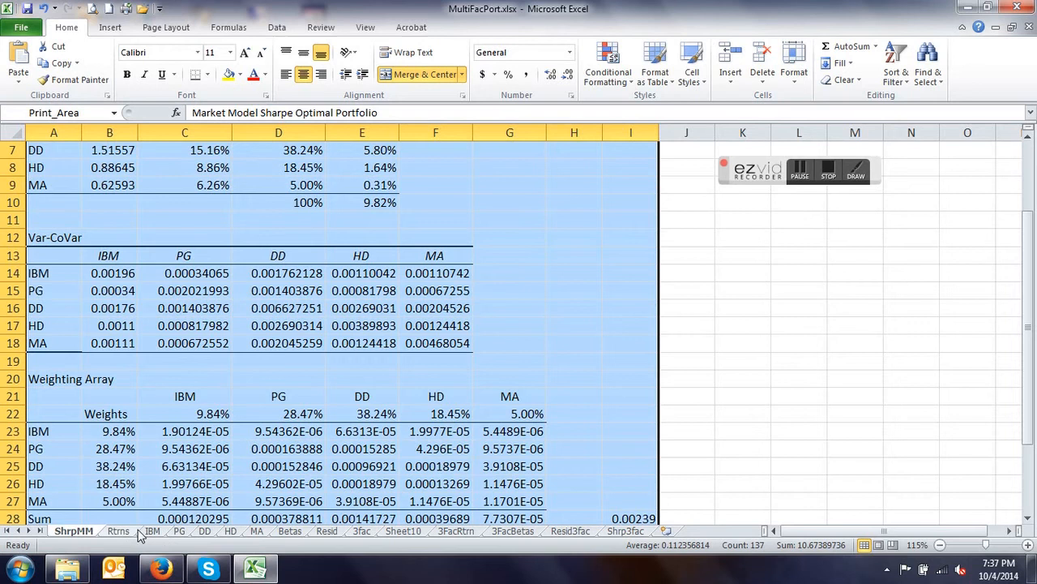
left_click(290, 530)
scroll(308, 310, "down", 2)
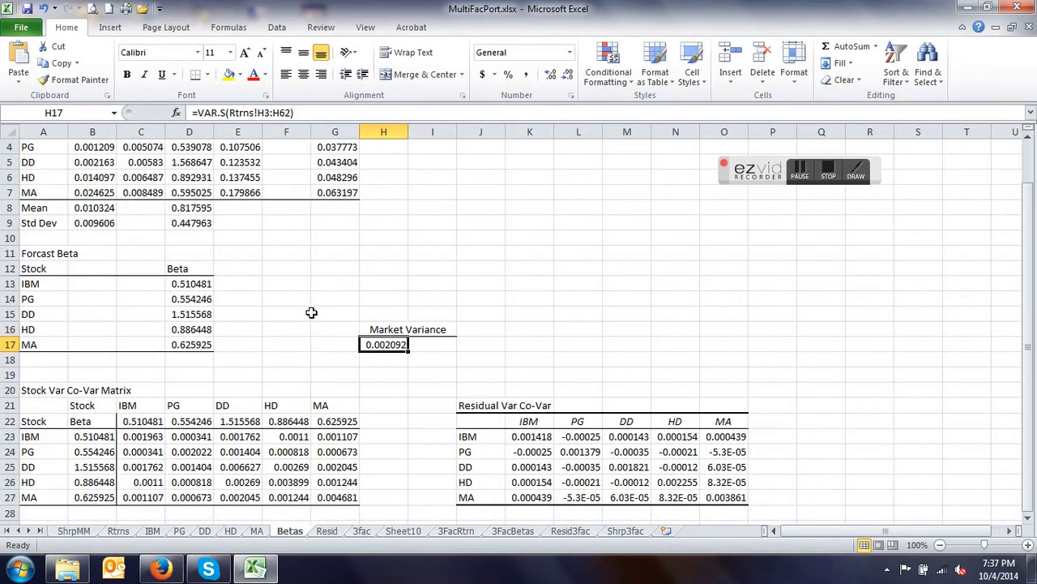
left_click(468, 539)
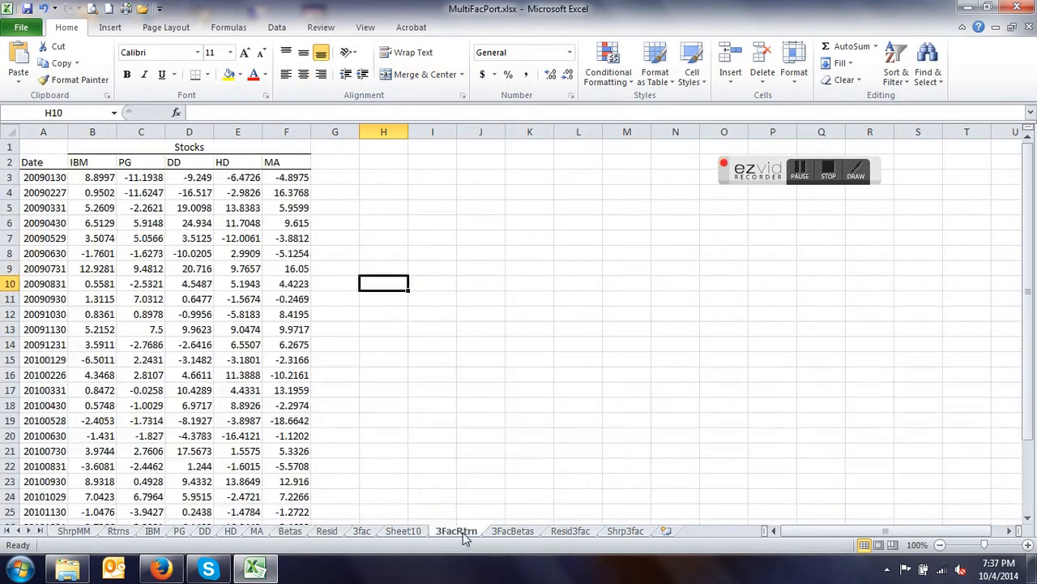
left_click(517, 538)
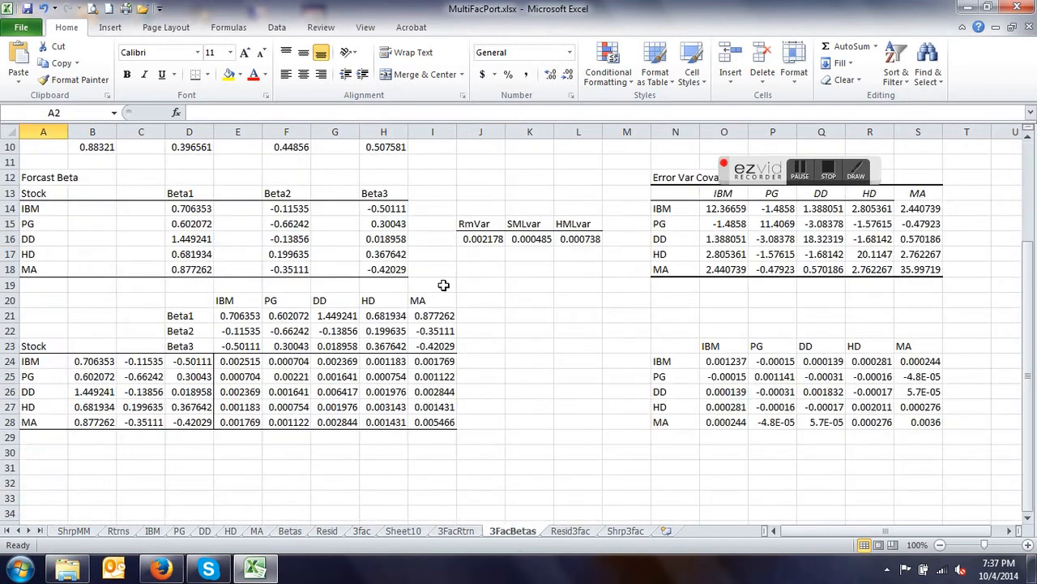
left_click(625, 536)
scroll(265, 308, "up", 5)
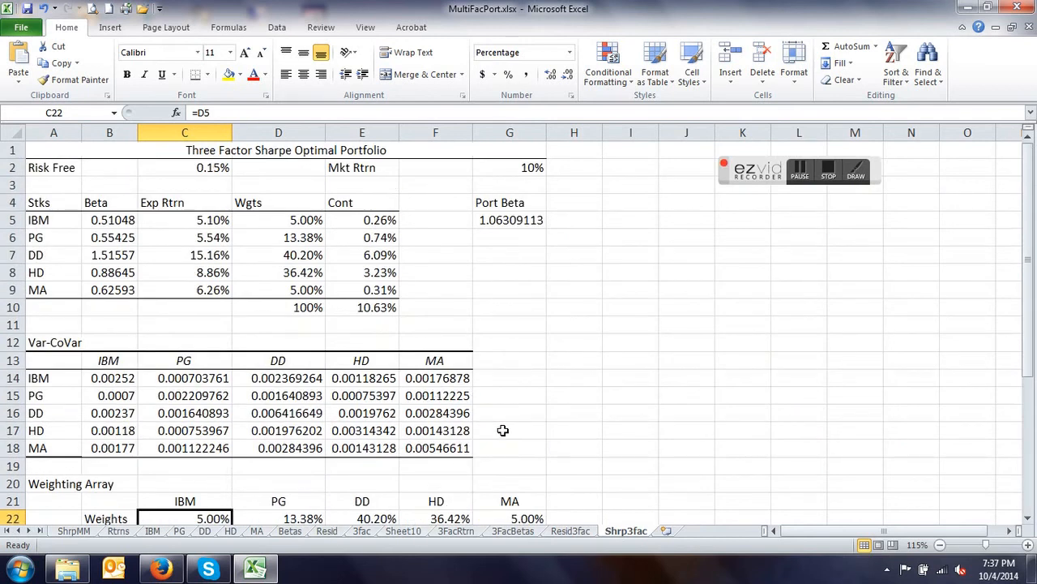
scroll(503, 430, "down", 3)
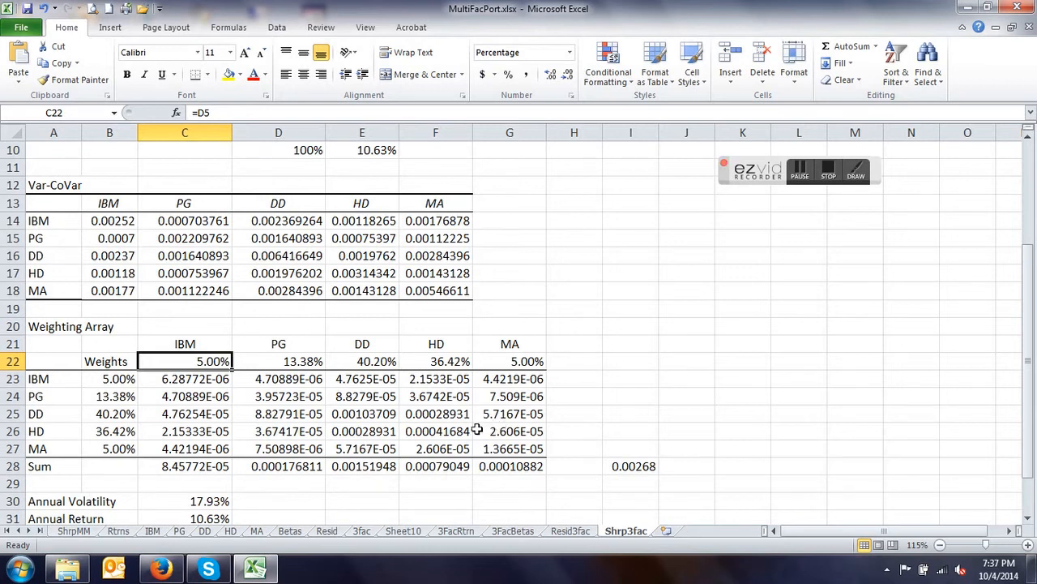
- Check the weight formulas in B23:B27 of the Shrp3fac weighting array and trace the IBM weight to its source cell
left_click(111, 381)
left_click(116, 398)
left_click(116, 415)
left_click(113, 446)
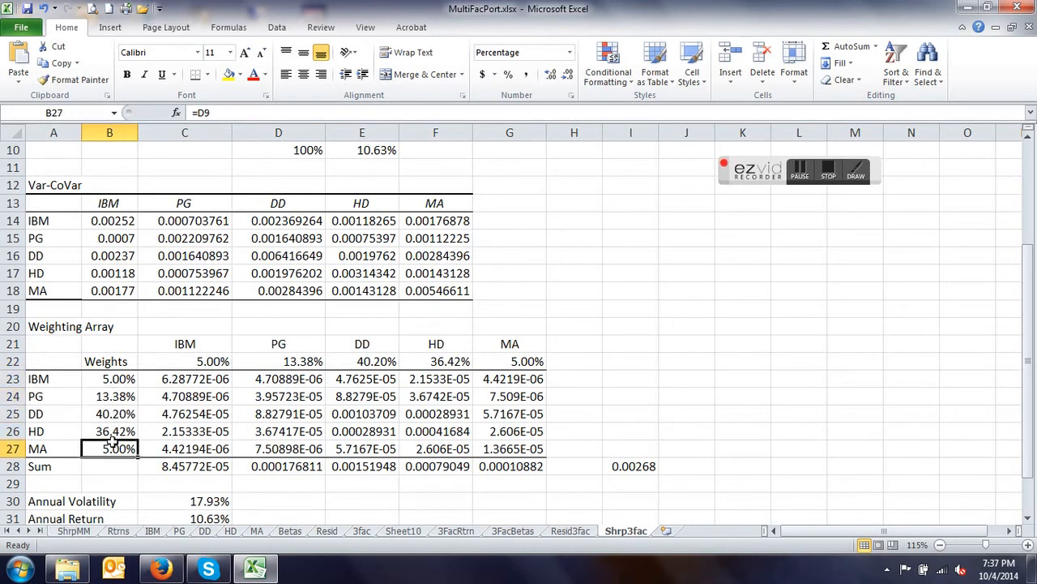
left_click(118, 381)
double_click(118, 381)
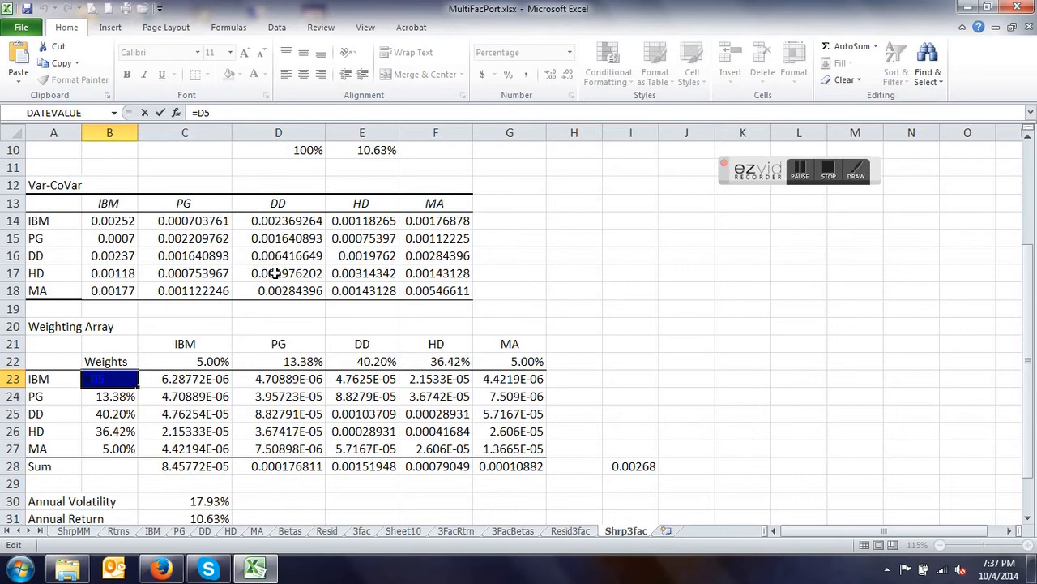
scroll(278, 271, "up", 2)
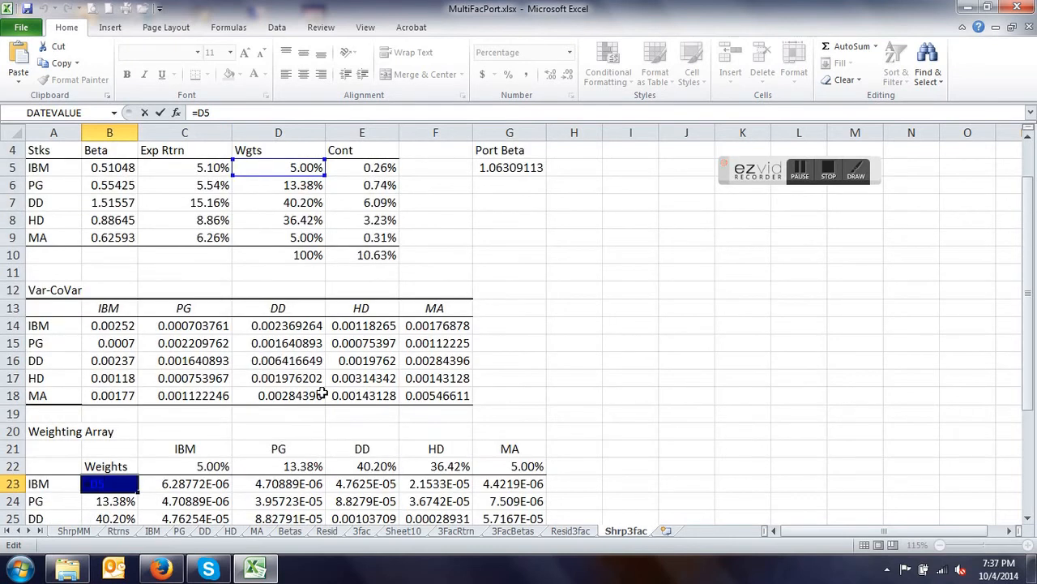
key("Return")
scroll(386, 386, "up", 1)
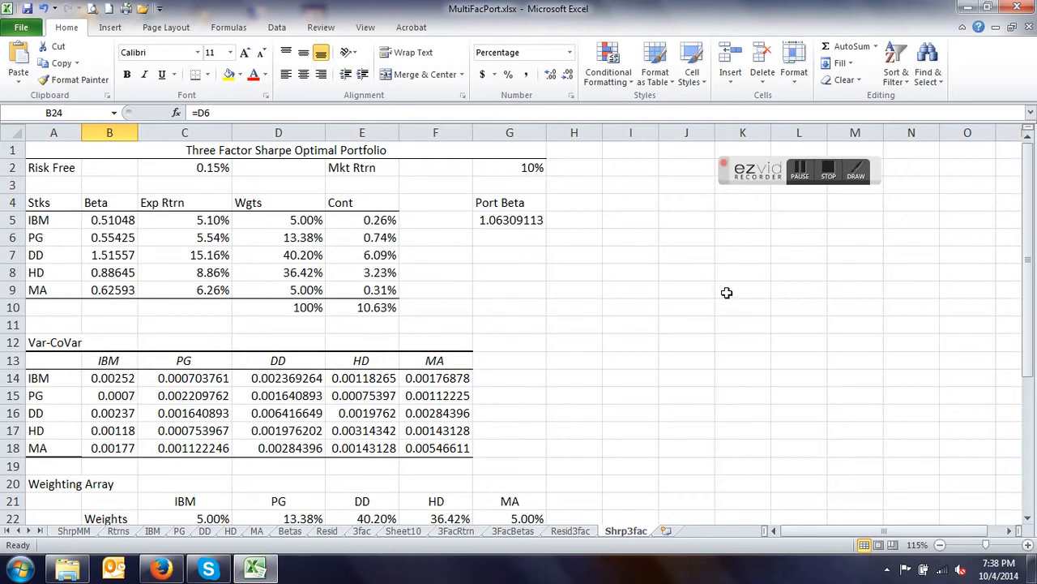
scroll(581, 307, "down", 3)
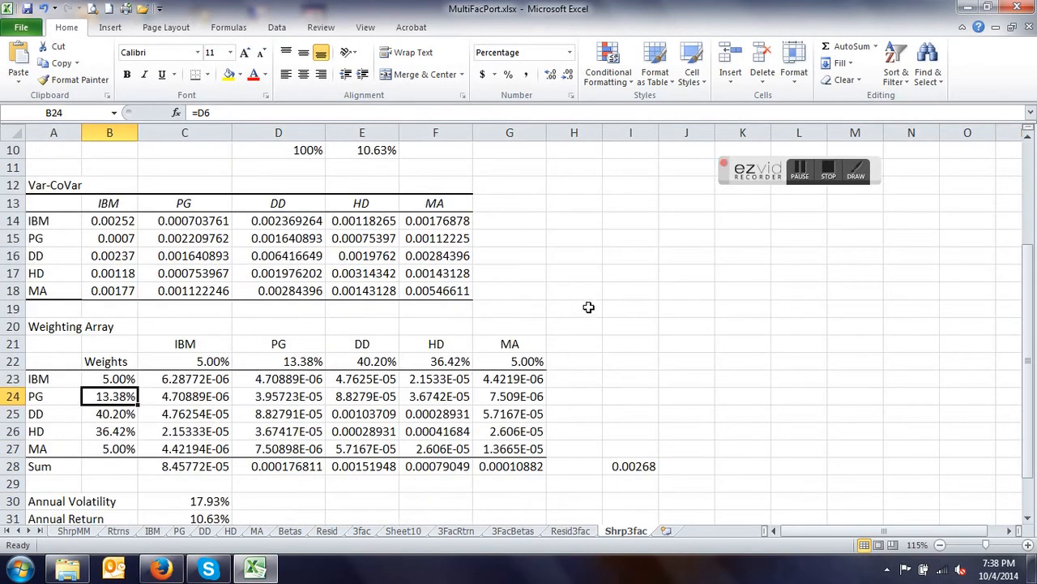
scroll(588, 306, "down", 3)
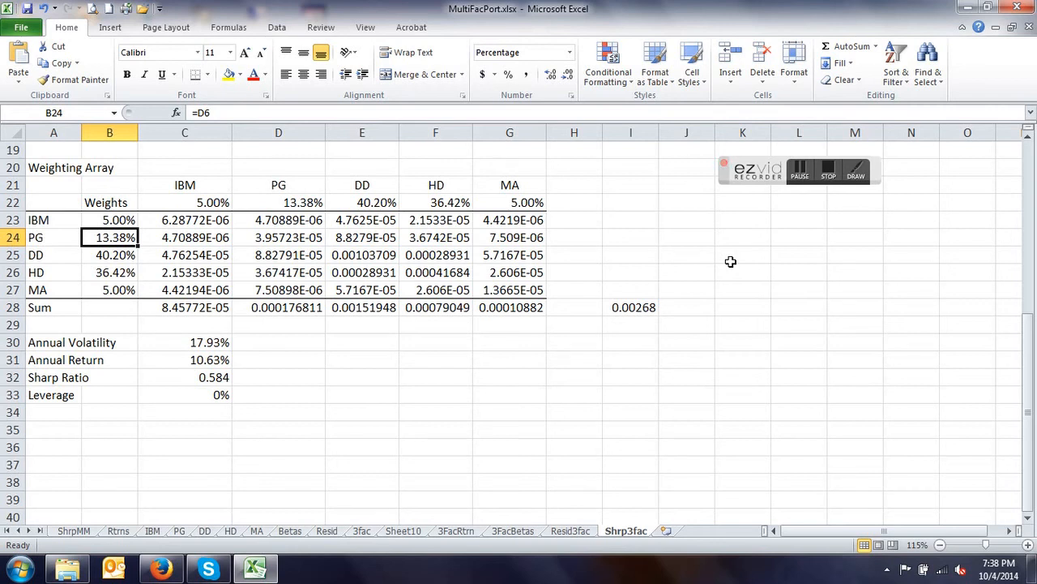
scroll(730, 265, "up", 6)
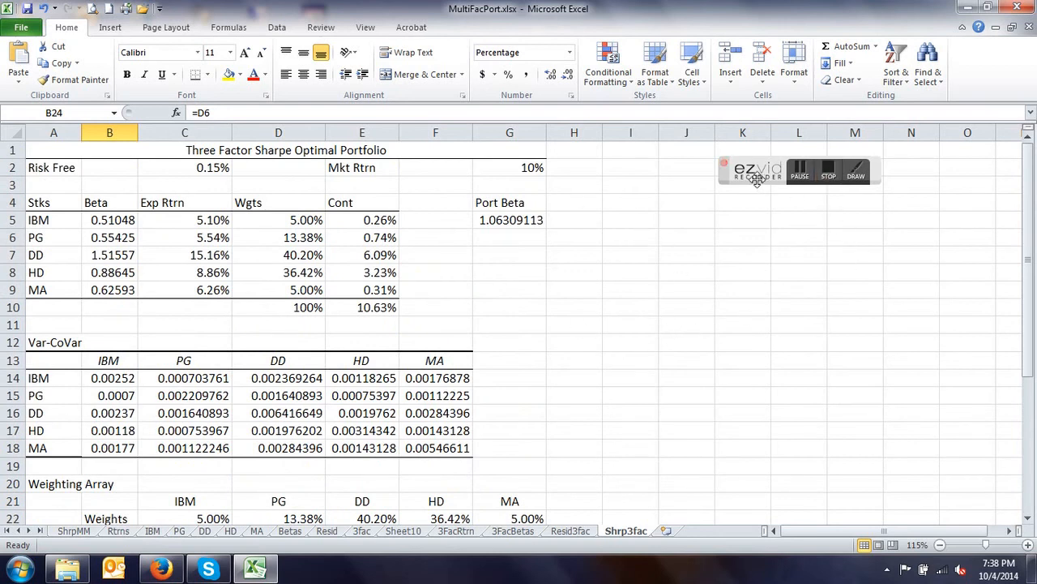
left_click(827, 175)
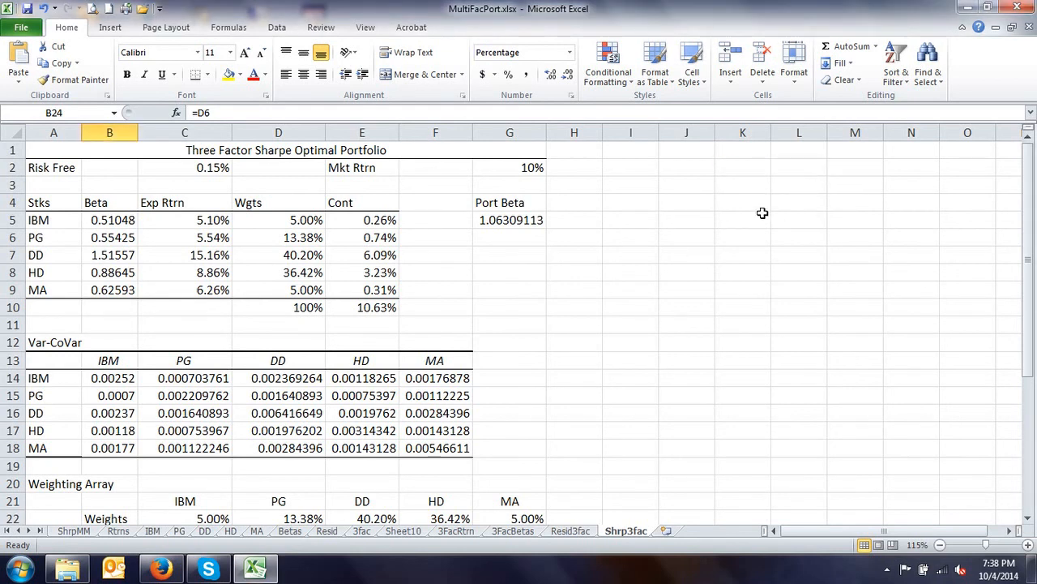